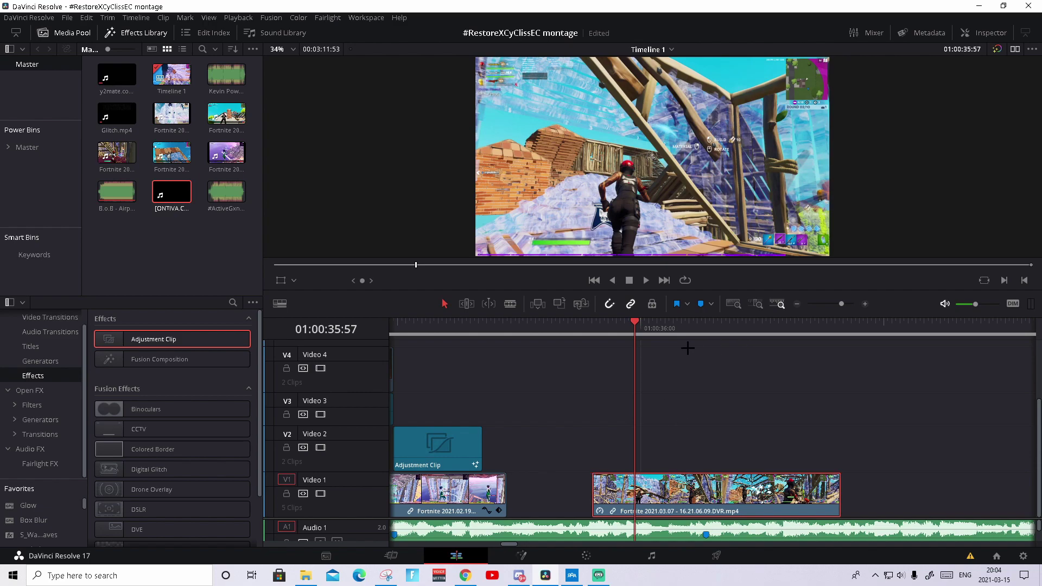
Show the retime controls on the Fortnite 2021.03.07 clip and add a speed point at 01:00:36:37, on the 110 hit.
left_click(697, 330)
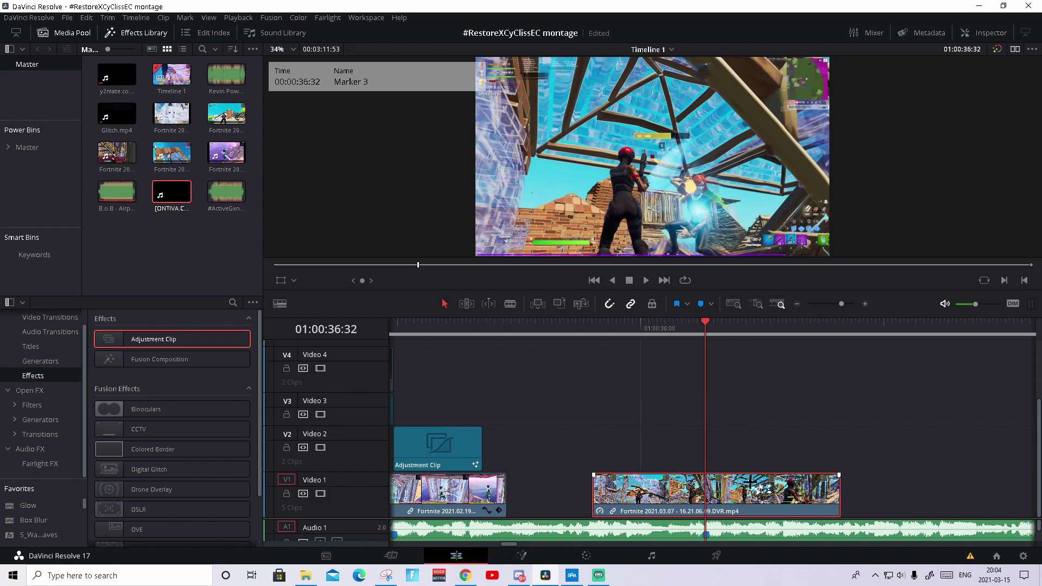
key("ctrl+r")
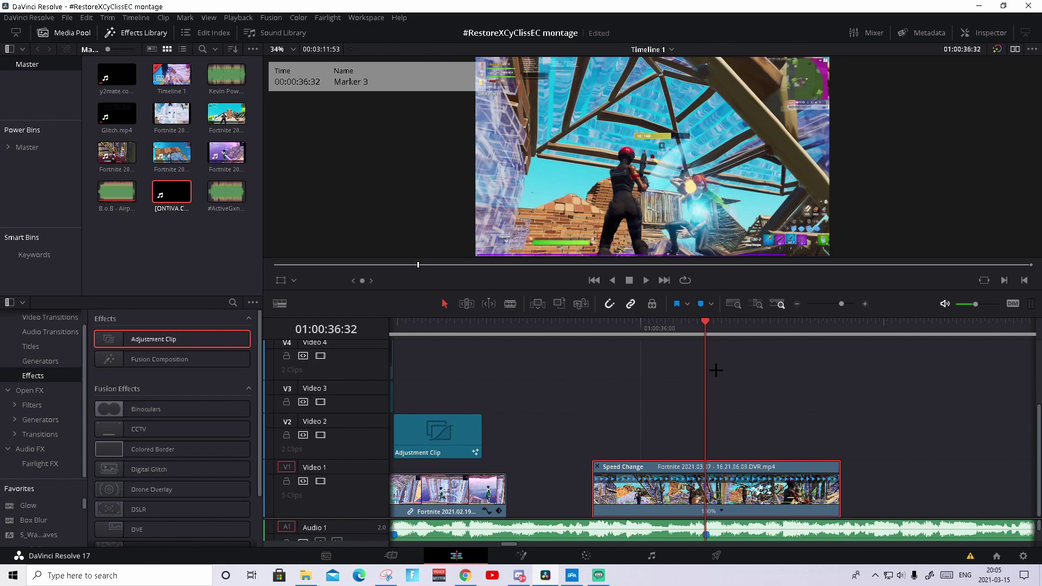
key("Right")
key("Right")
key("Right")
key("Right")
key("Right")
key("Right")
key("Left")
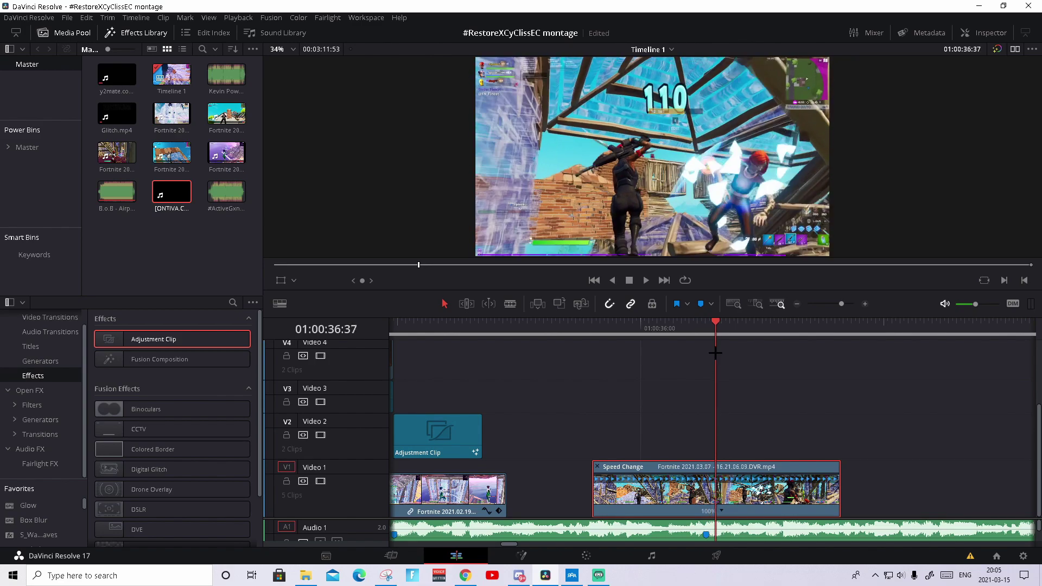
key("Left")
key("Right")
left_click(724, 510)
left_click(770, 469)
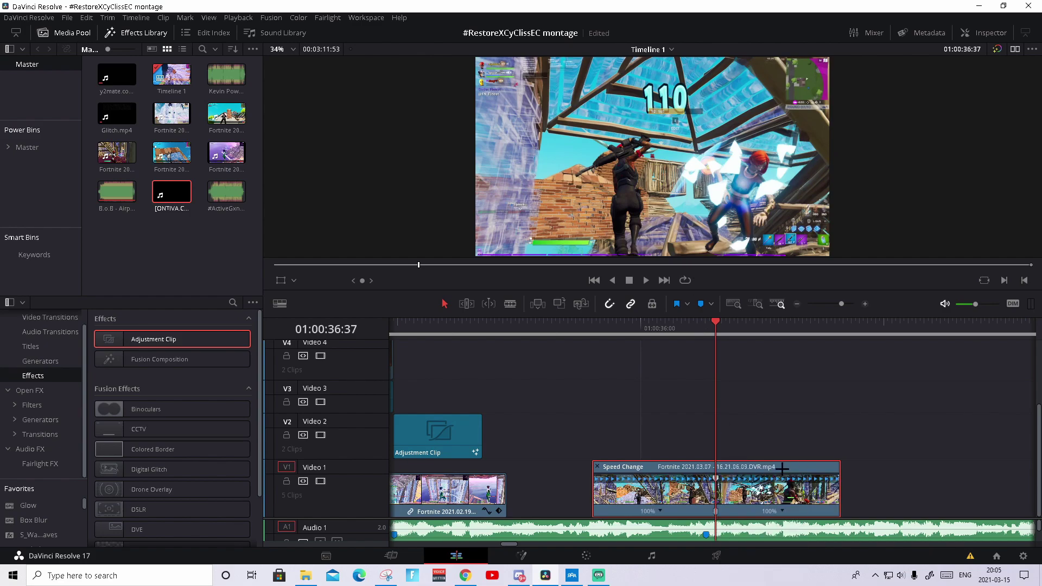
Add another speed point to the same clip at 01:00:36:00, ahead of the shot.
left_click_drag(713, 333, 645, 336)
key("Right")
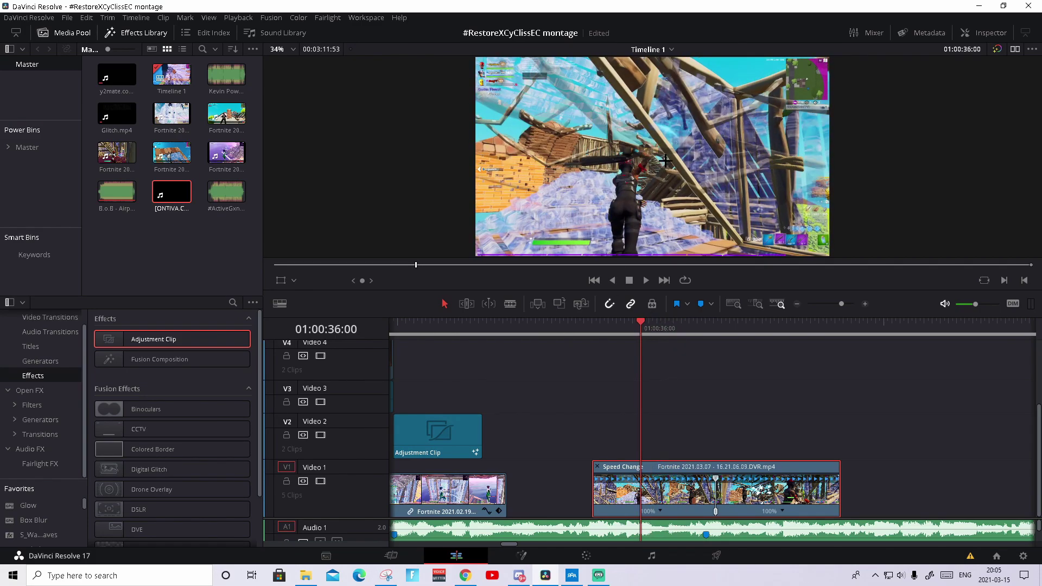
key("Left")
key("Right")
left_click(662, 510)
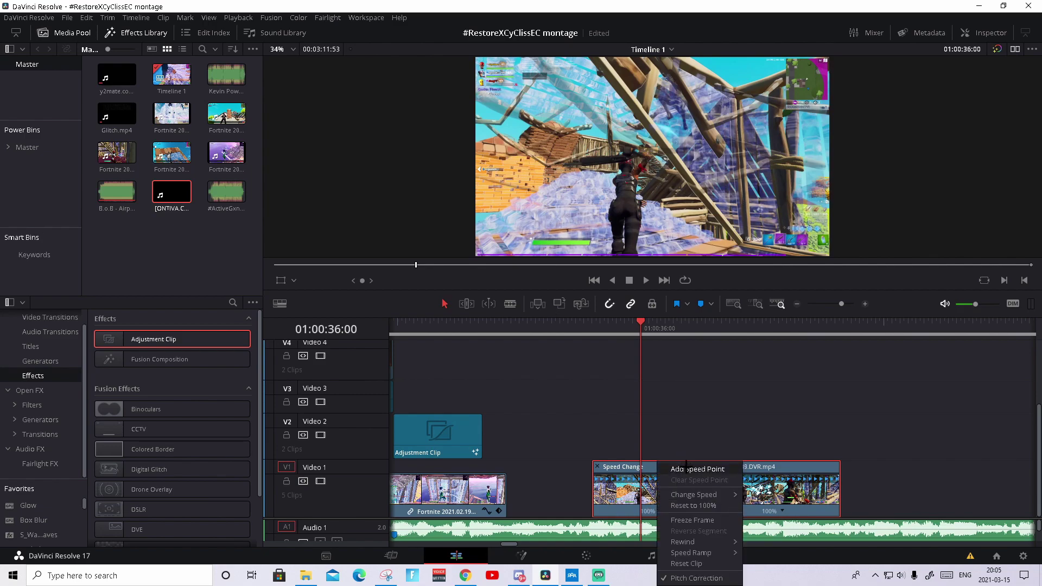
left_click(679, 467)
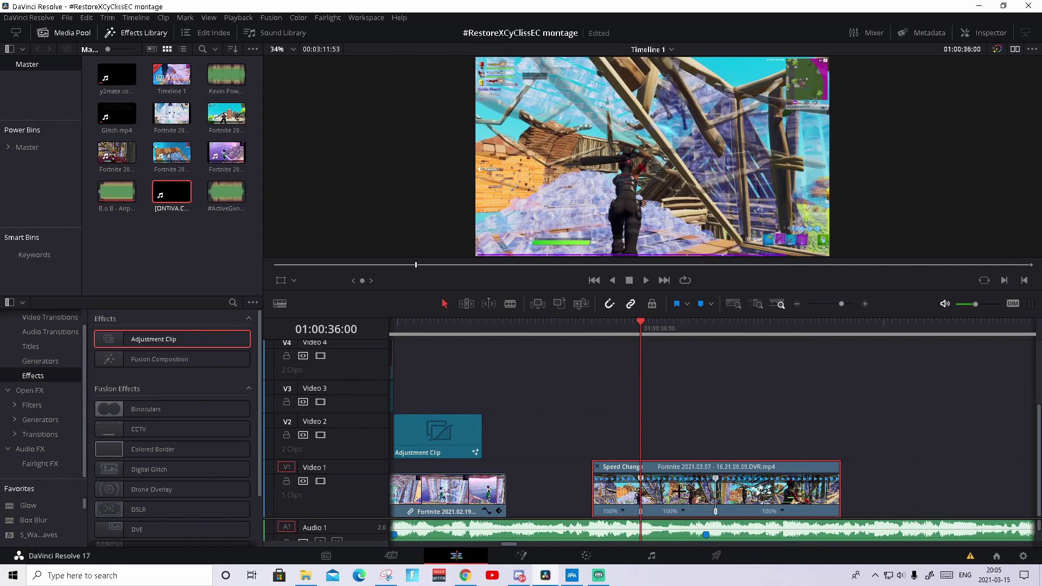
Open the clip's retime curve and display only the Retime Speed curve, with Retime Frame turned off.
right_click(673, 490)
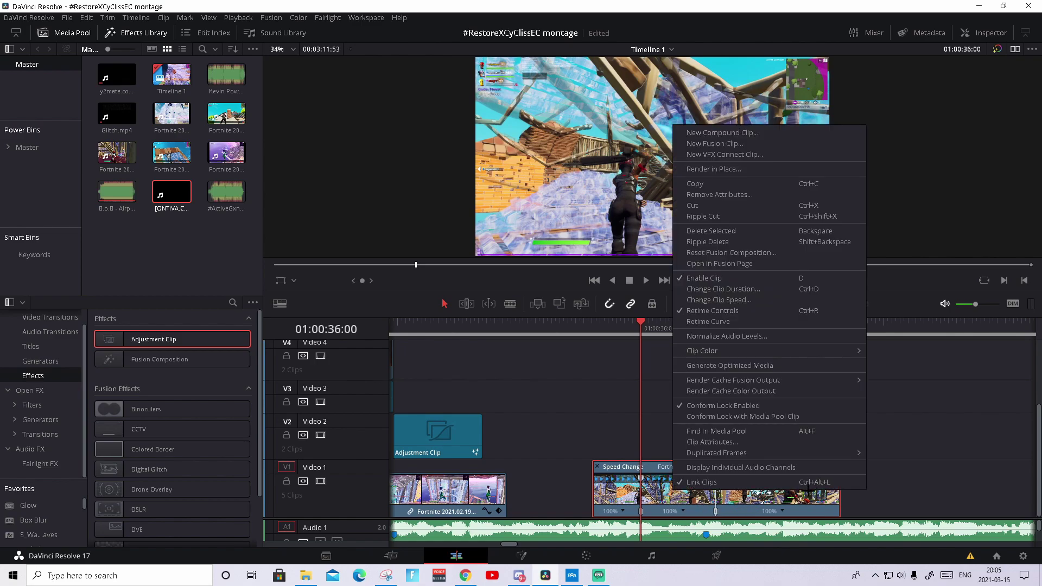
left_click(747, 323)
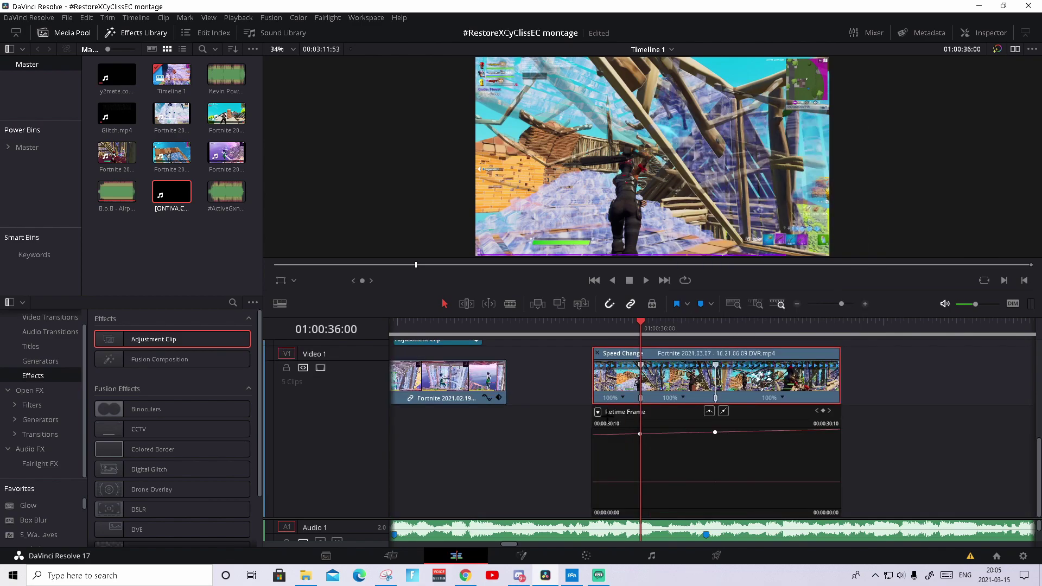
left_click(597, 412)
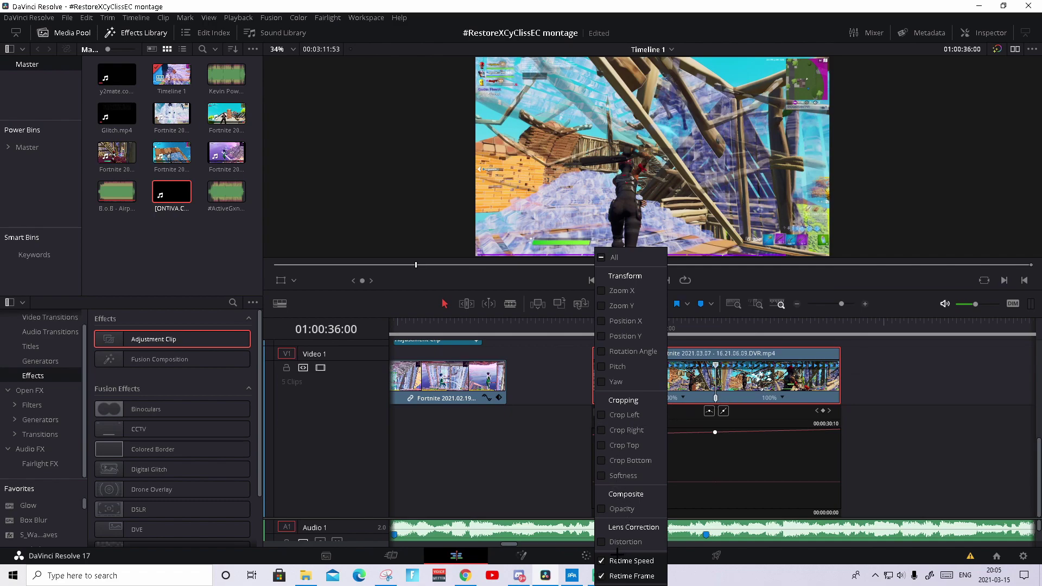
left_click(601, 575)
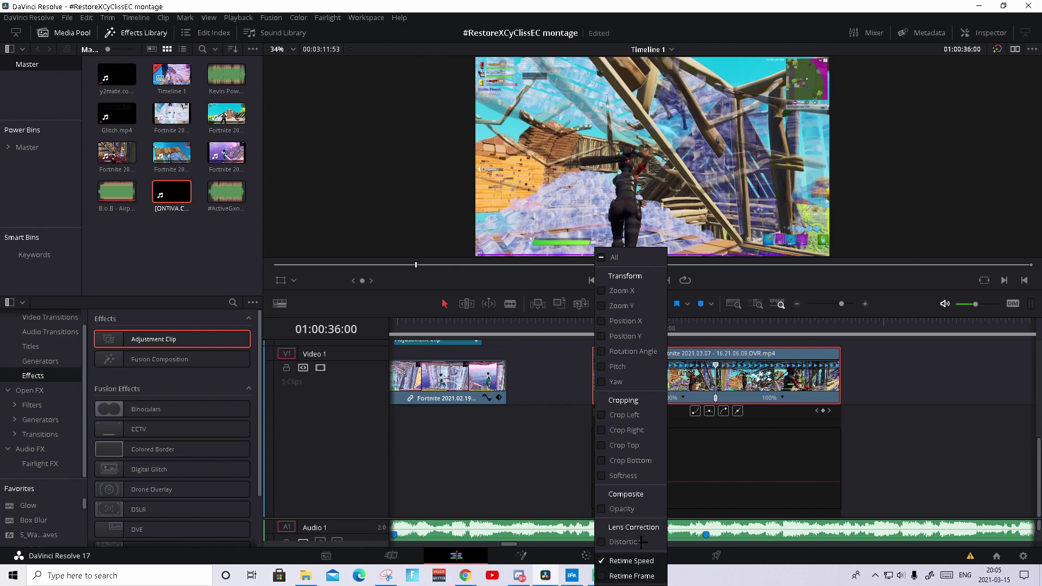
left_click(701, 468)
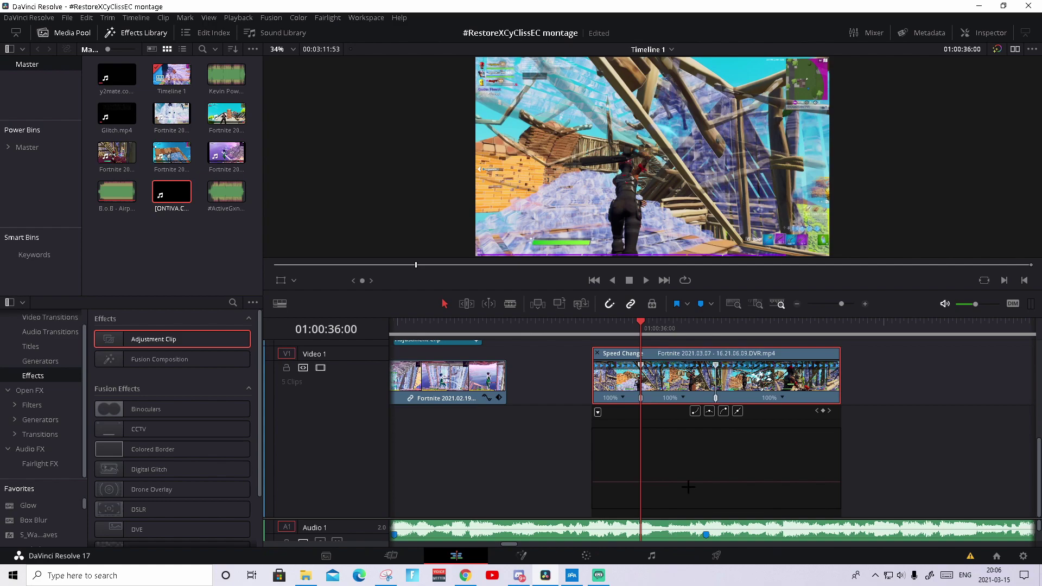
left_click(689, 485)
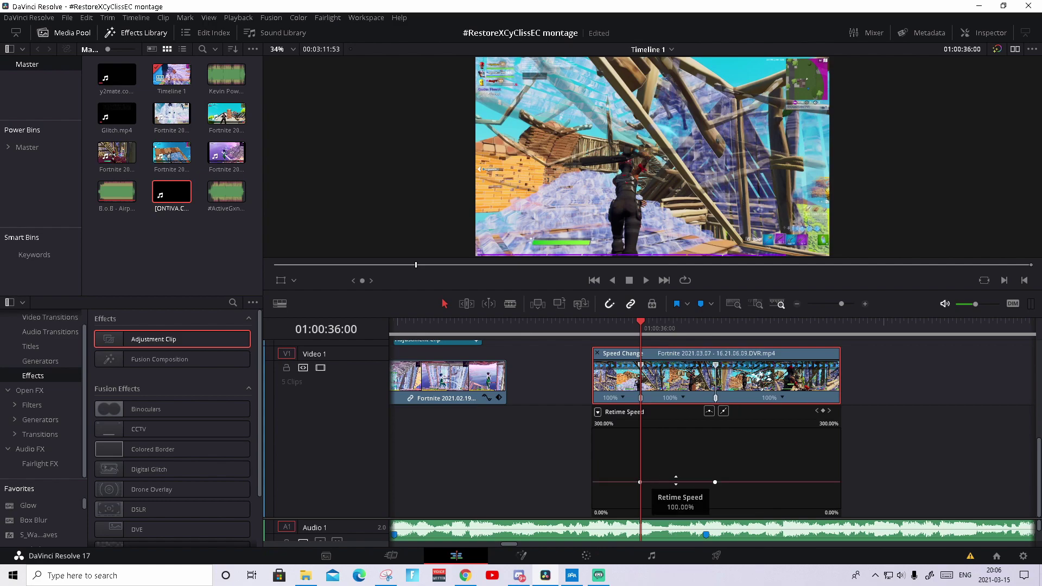
Add a Retime Speed keyframe at 01:00:36:25, between the two existing speed points.
left_click_drag(840, 302, 845, 298)
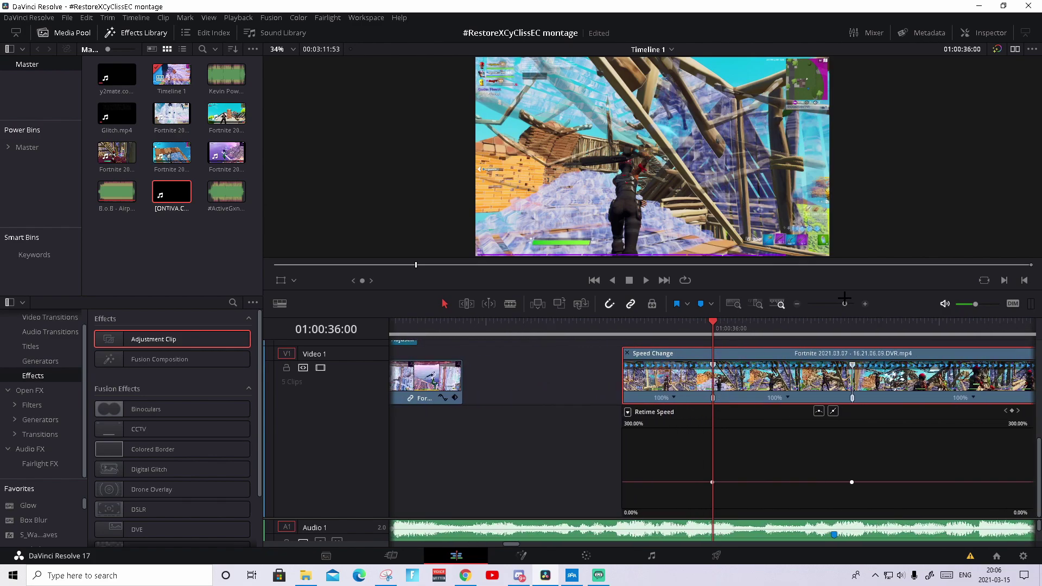
left_click(805, 323)
key("Left")
key("Left")
key("Left")
key("Left")
key("Left")
key("Left")
key("Left")
key("Left")
key("Left")
key("Right")
left_click(805, 323)
key("Right")
key("Right")
key("Left")
key("Left")
key("Left")
key("Left")
key("Left")
key("Left")
key("Left")
key("Left")
key("Left")
key("Left")
key("Right")
key("Right")
key("Right")
key("Right")
key("Right")
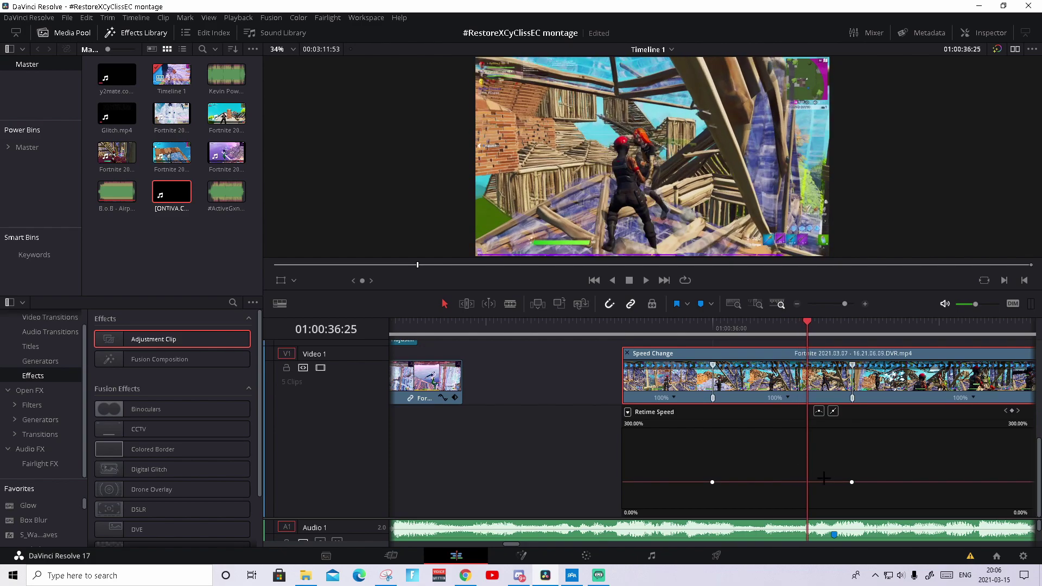
left_click(1012, 411)
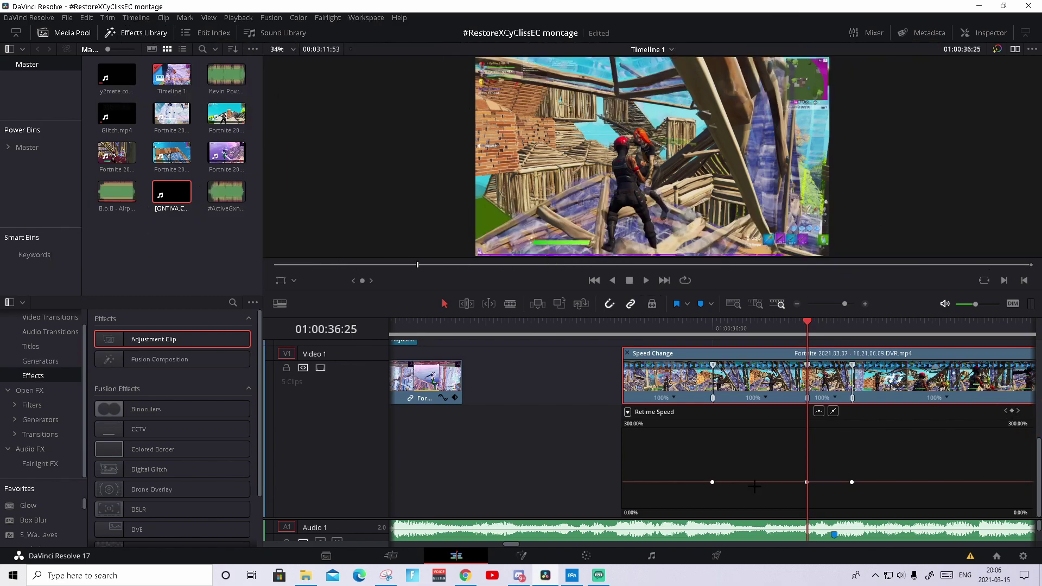
Slow the segment after the first speed point to 35% and raise the short segment following it to 300%.
left_click_drag(770, 482, 779, 567)
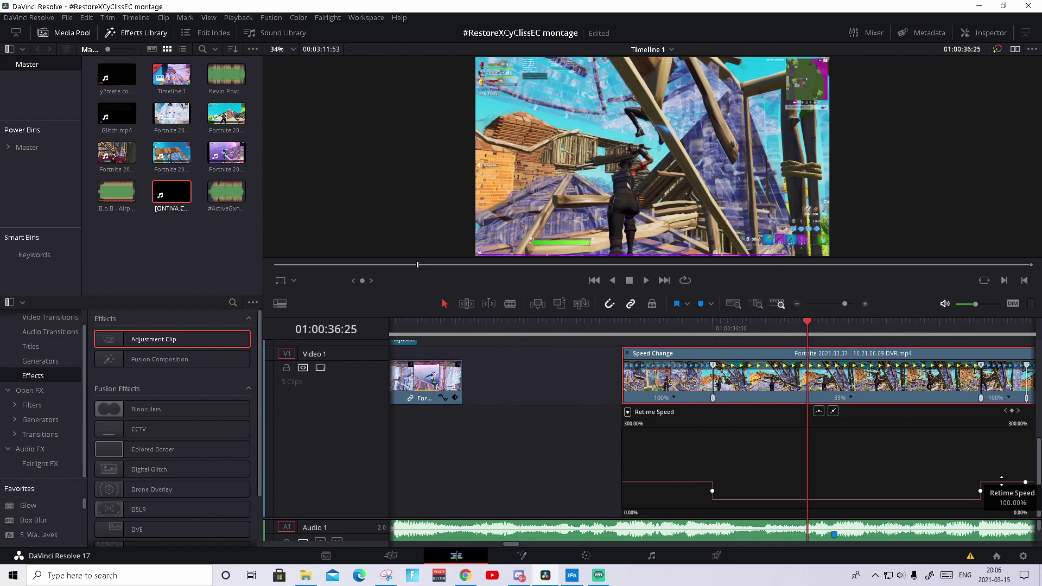
left_click_drag(1001, 482, 956, 132)
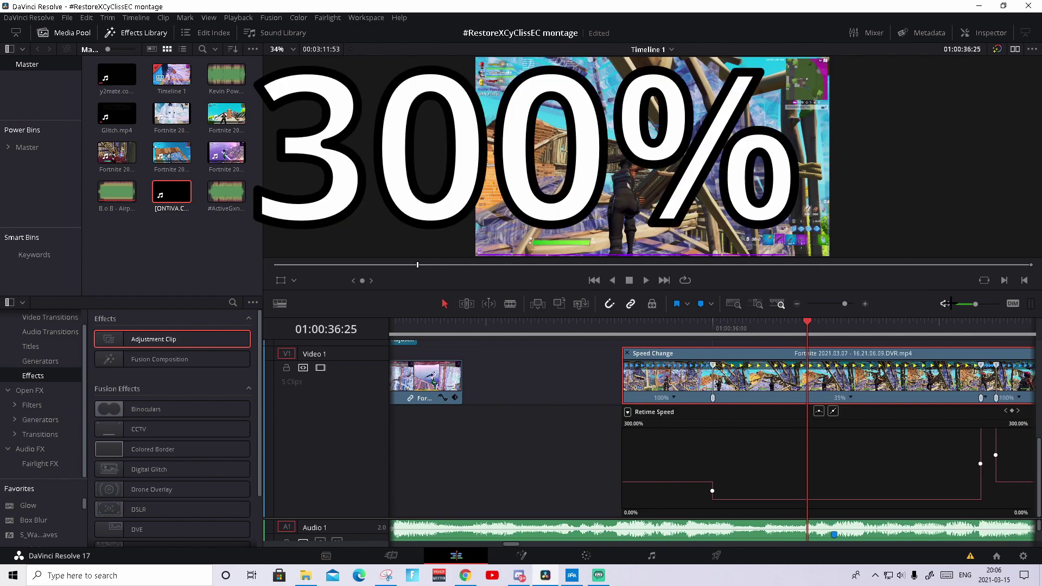
left_click_drag(845, 304, 842, 304)
left_click_drag(716, 329, 636, 326)
key("space")
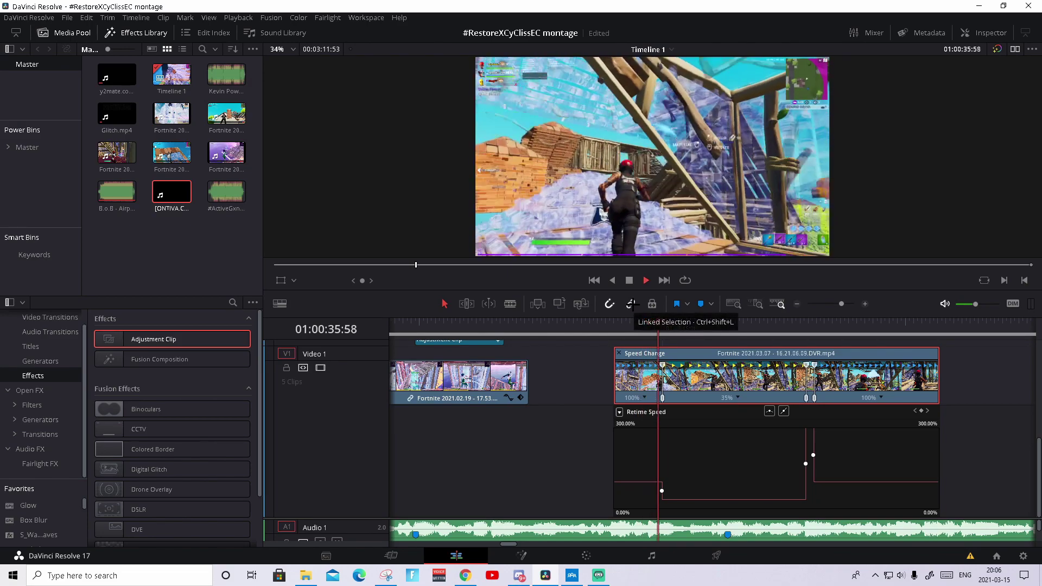
key("space")
Add a speed keyframe at 01:00:37:32 and turn the segment before it into a short slow-motion section.
left_click_drag(804, 326, 849, 325)
left_click(921, 411)
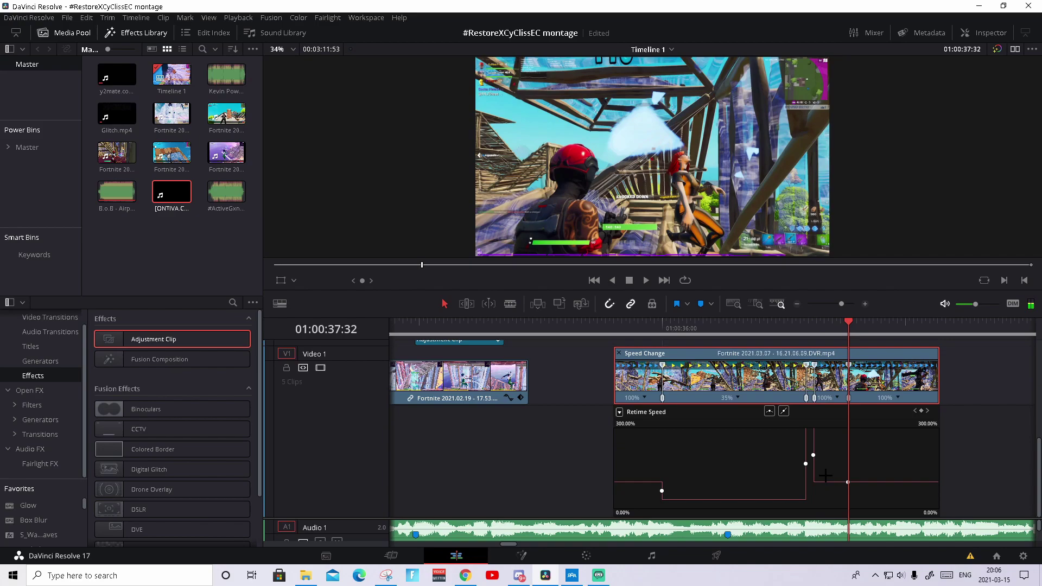
left_click_drag(824, 481, 831, 548)
left_click_drag(881, 488, 840, 488)
left_click_drag(841, 326, 748, 309)
key("space")
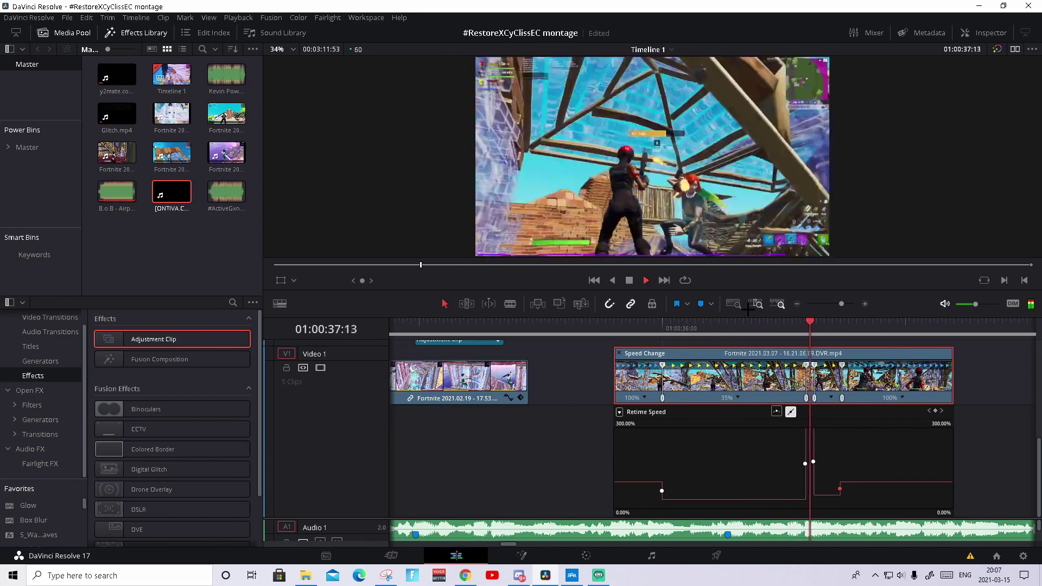
key("space")
Save the project and hide the clip's retime controls and speed curve.
key("ctrl+s")
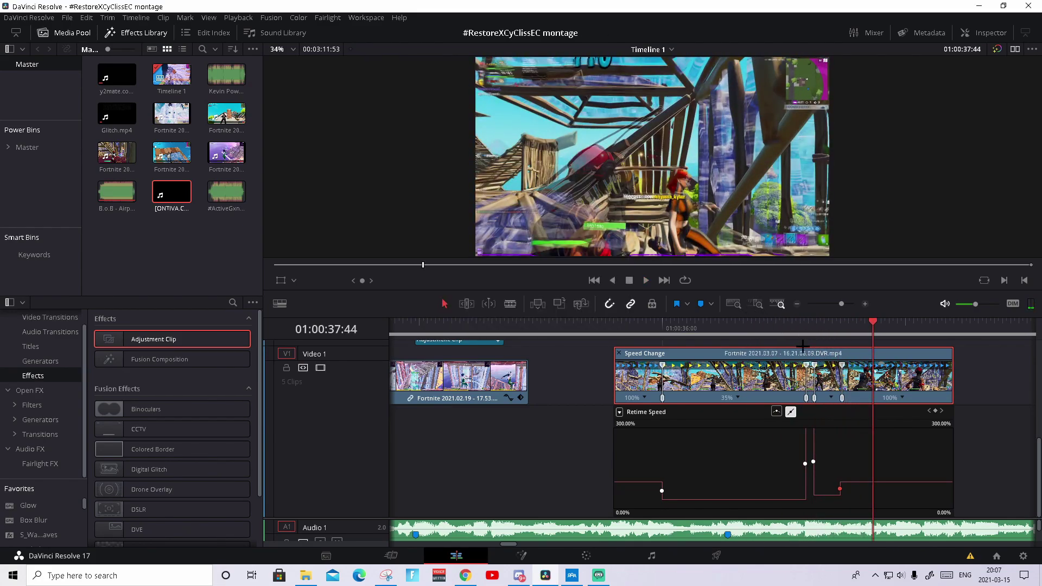
key("ctrl+r")
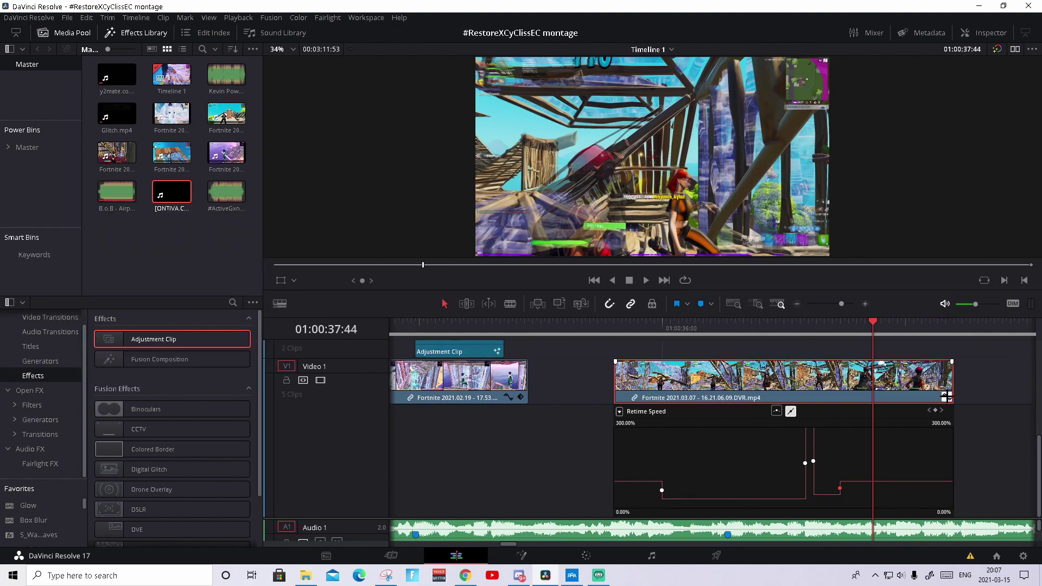
left_click(946, 395)
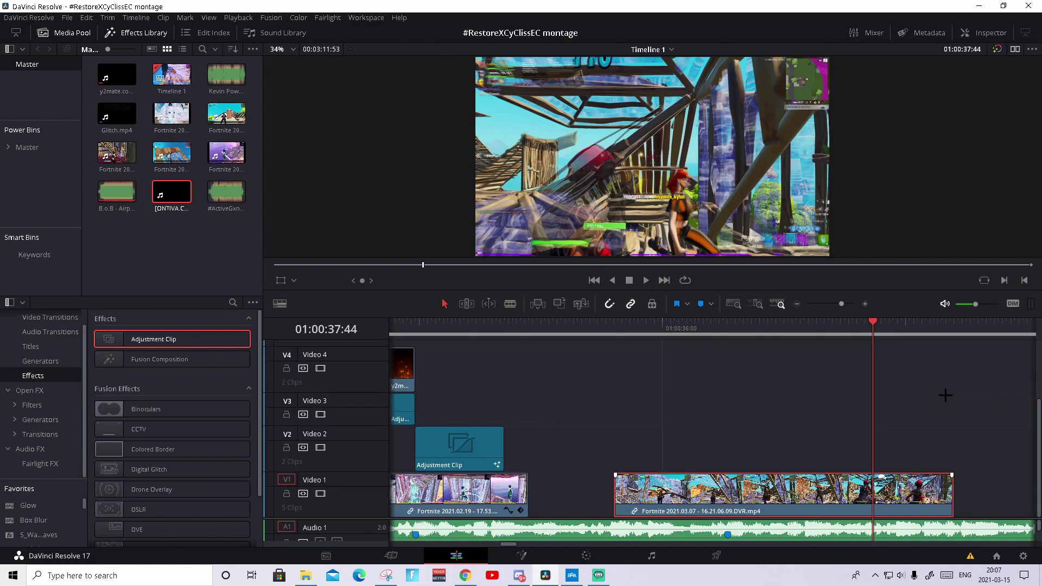
Find the exact frame of the 110 hit in the retimed clip, at 01:00:37:15.
left_click_drag(803, 321, 806, 320)
key("Left")
key("Left")
key("Left")
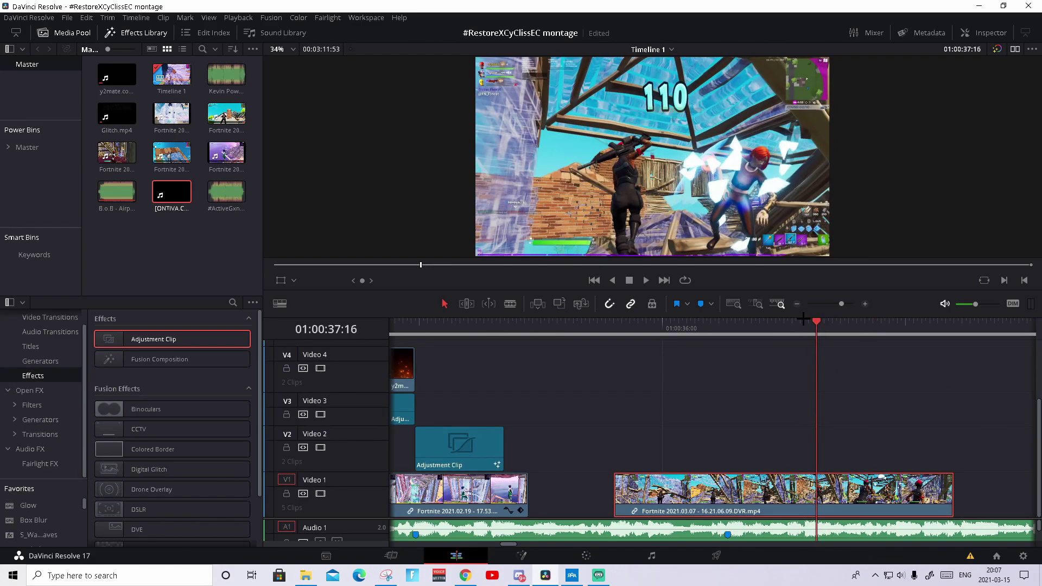
key("Right")
key("Left")
key("Left")
key("Right")
key("Right")
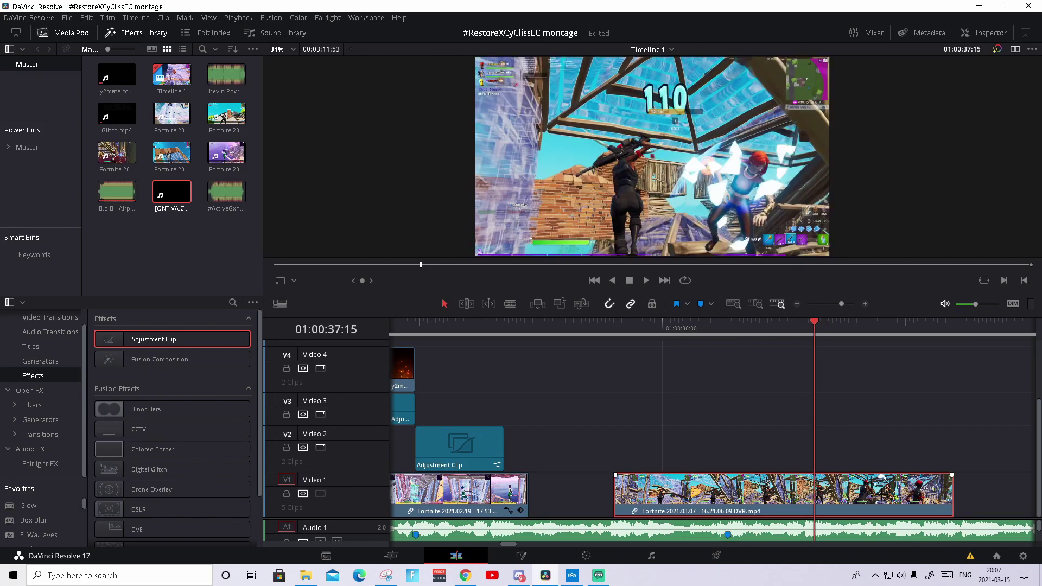
key("m")
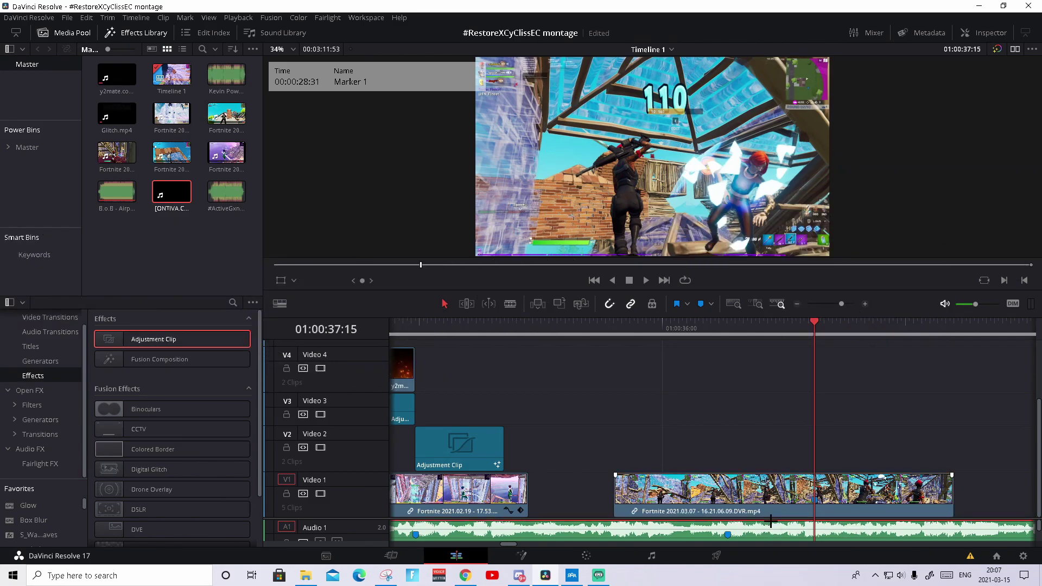
left_click_drag(763, 518, 764, 513)
Place the playhead at the beat marker on the Audio 1 clip, at 01:00:36:33.
left_click_drag(813, 321, 715, 320)
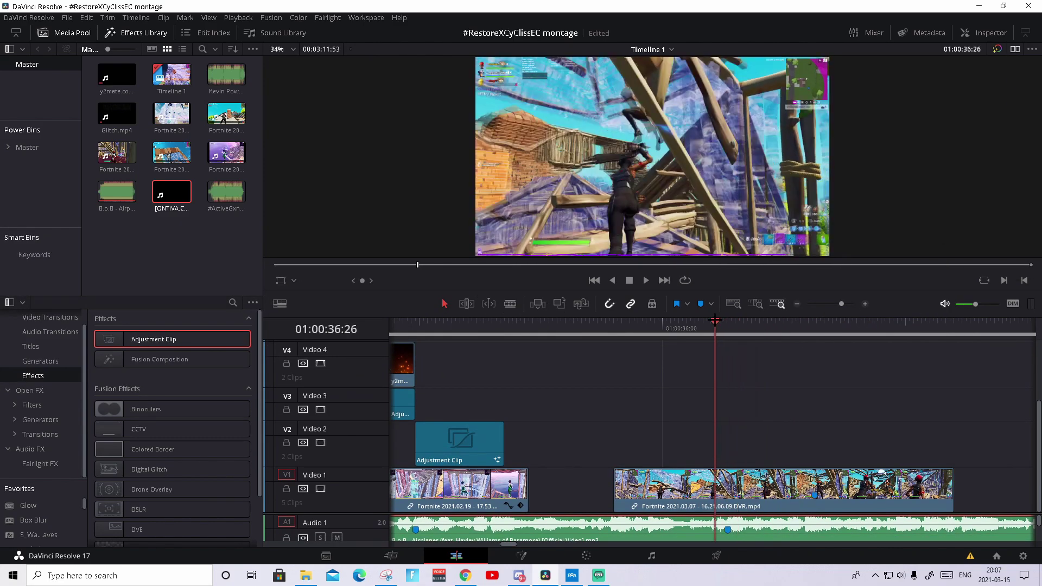
key("Right")
key("Right")
key("Right")
key("Right")
key("Right")
key("Right")
key("Right")
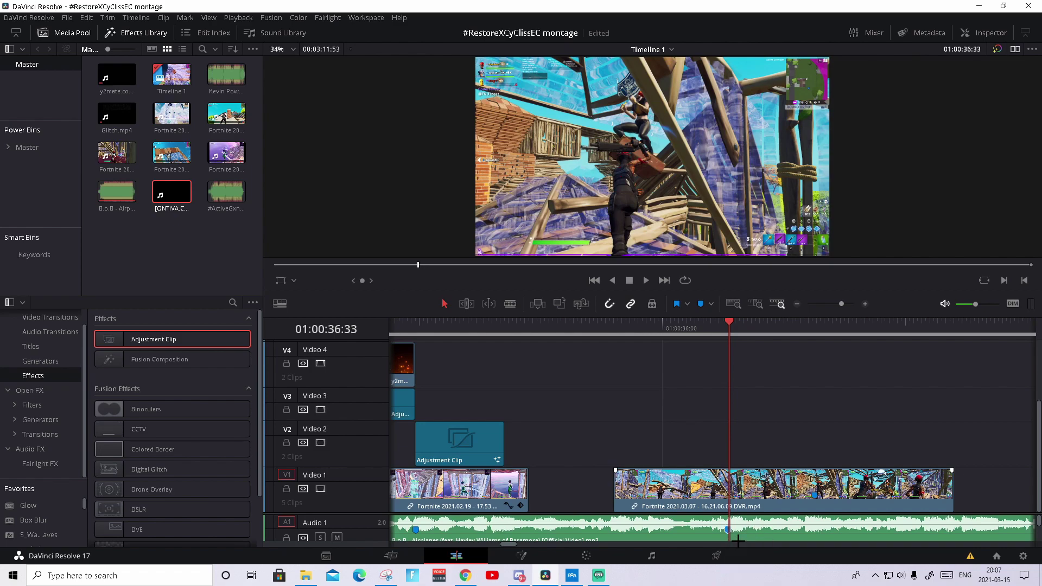
left_click(746, 532)
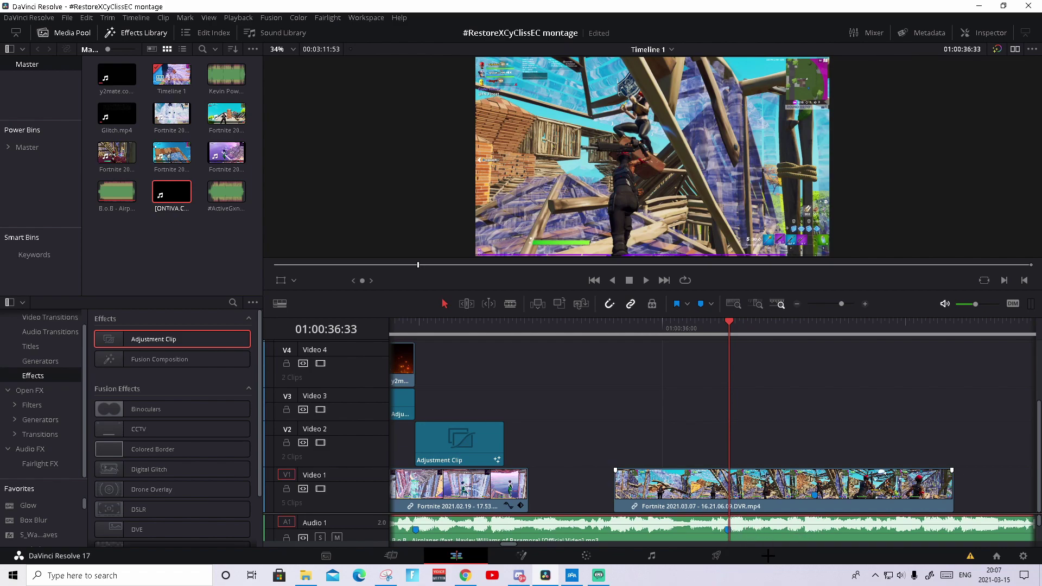
Trim the start of the retimed clip and move it 43 frames earlier so the 110 hit lands on the audio marker.
left_click_drag(616, 486, 692, 483)
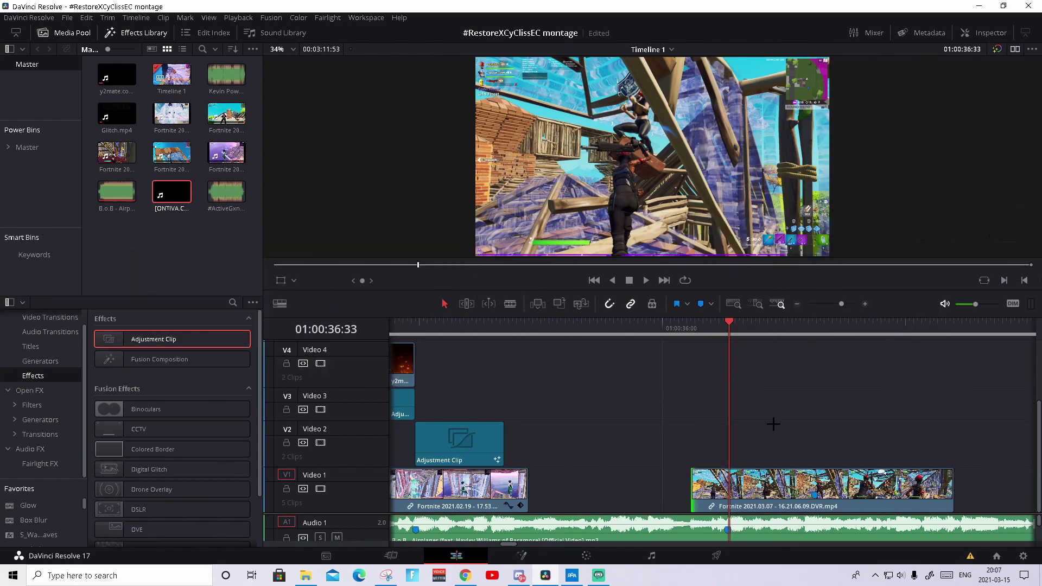
left_click(857, 486)
left_click_drag(857, 486, 770, 486)
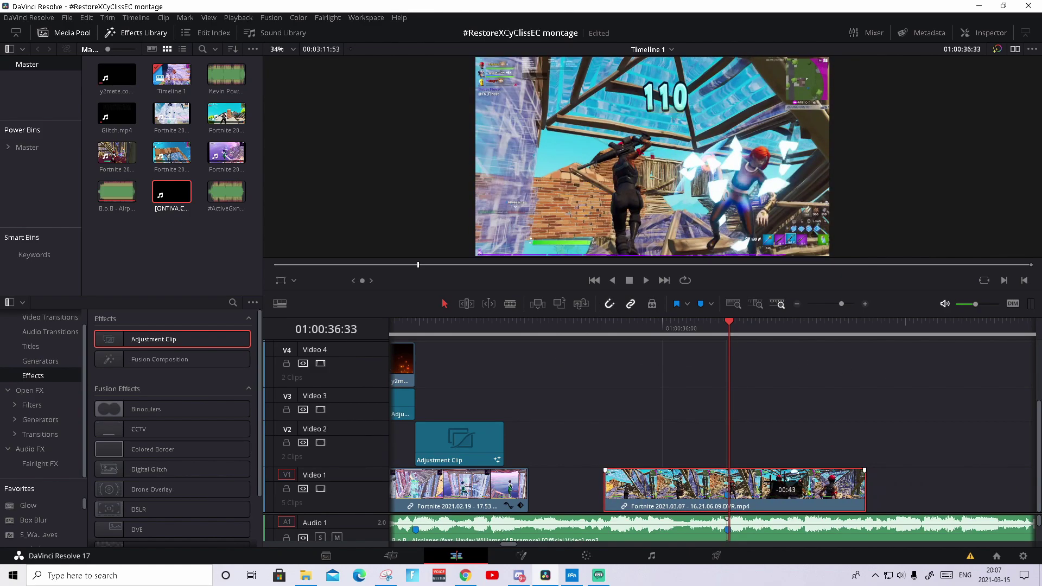
left_click_drag(729, 326, 754, 325)
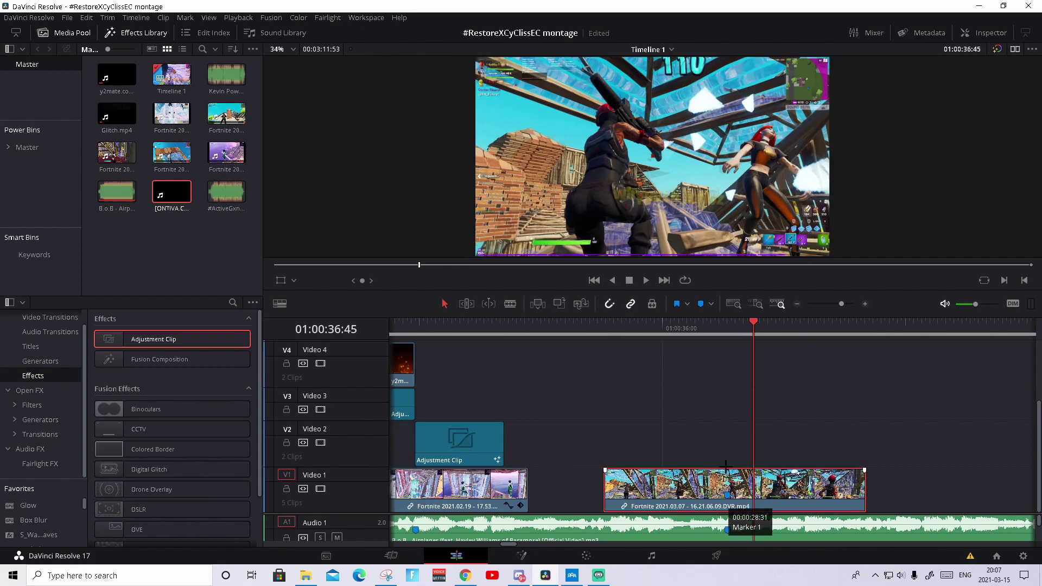
Extend the retimed clip's start back to the end of the previous Video 1 clip and play across the cut.
left_click_drag(608, 492, 544, 372)
left_click(537, 324)
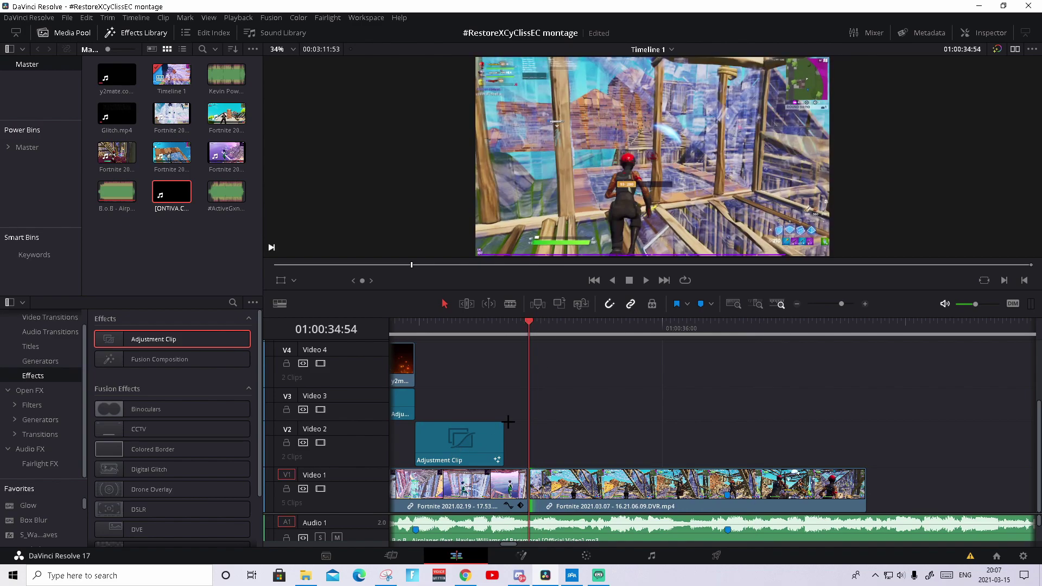
key("space")
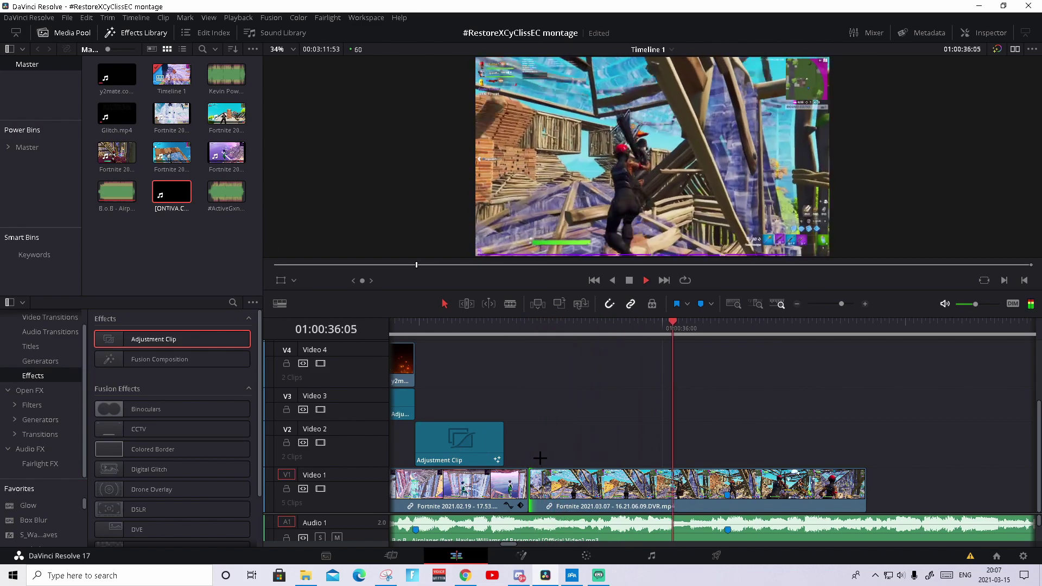
Place the Reaching out hand overlay-720P.mp4 clip on Video 3 starting at 01:00:35:13 and scrub to a frame with the hands.
left_click_drag(781, 324, 567, 324)
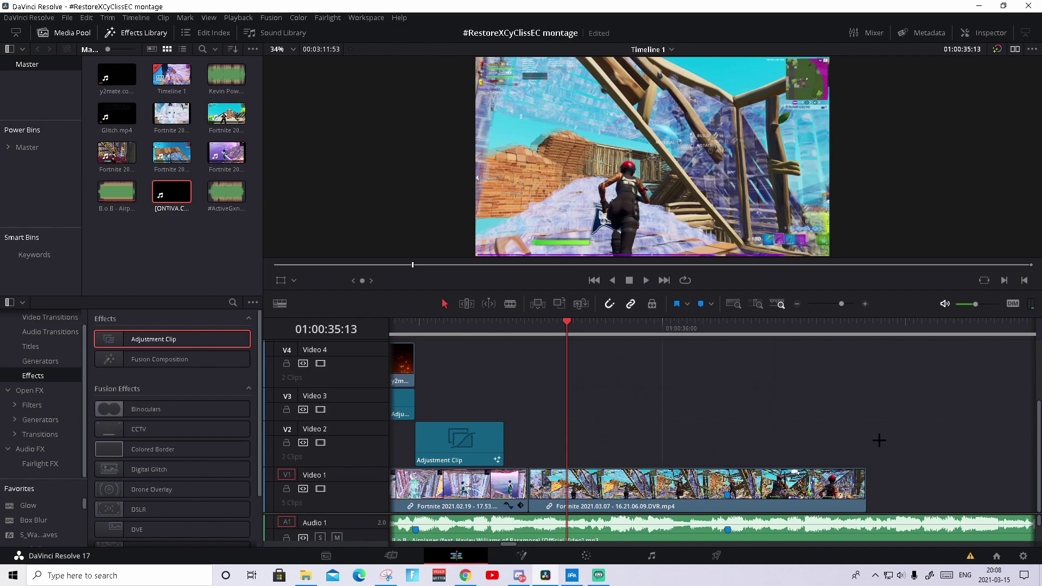
key("alt+Tab")
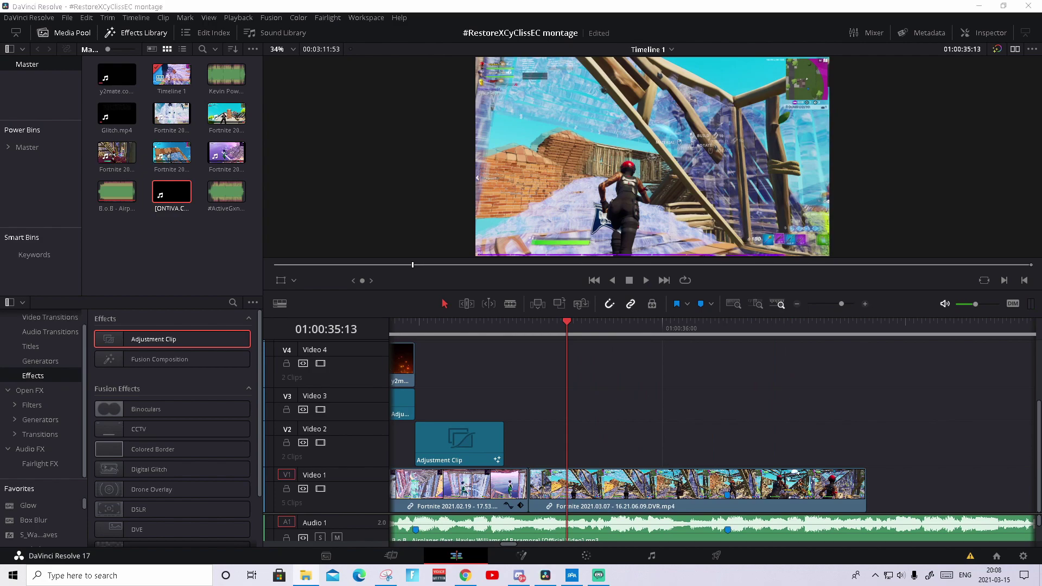
left_click_drag(986, 302, 570, 396)
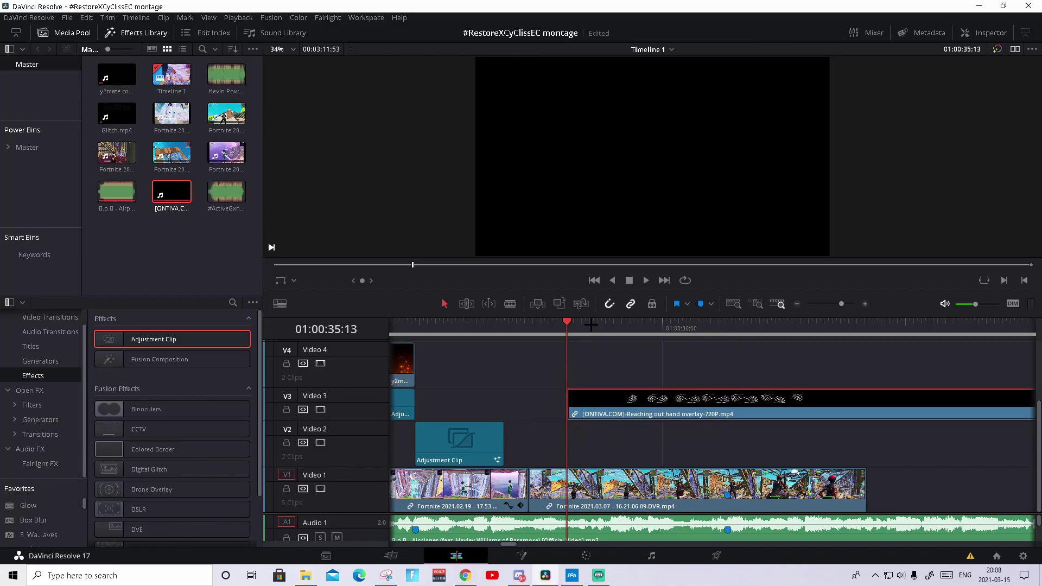
left_click_drag(592, 324, 634, 325)
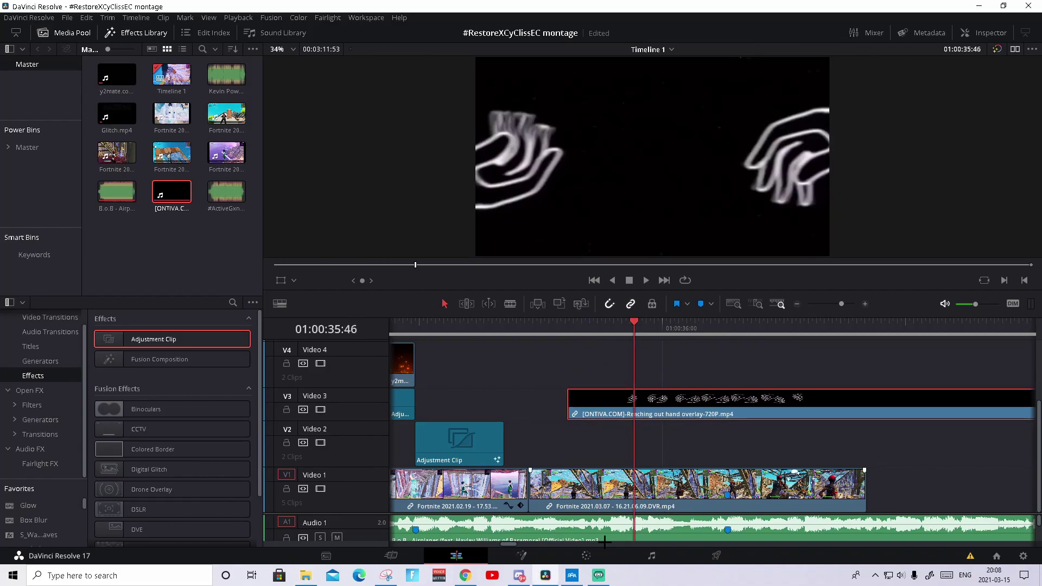
Add a Luma Keyer to the hand overlay in Fusion, between its media input and output, to remove the black background.
left_click(536, 557)
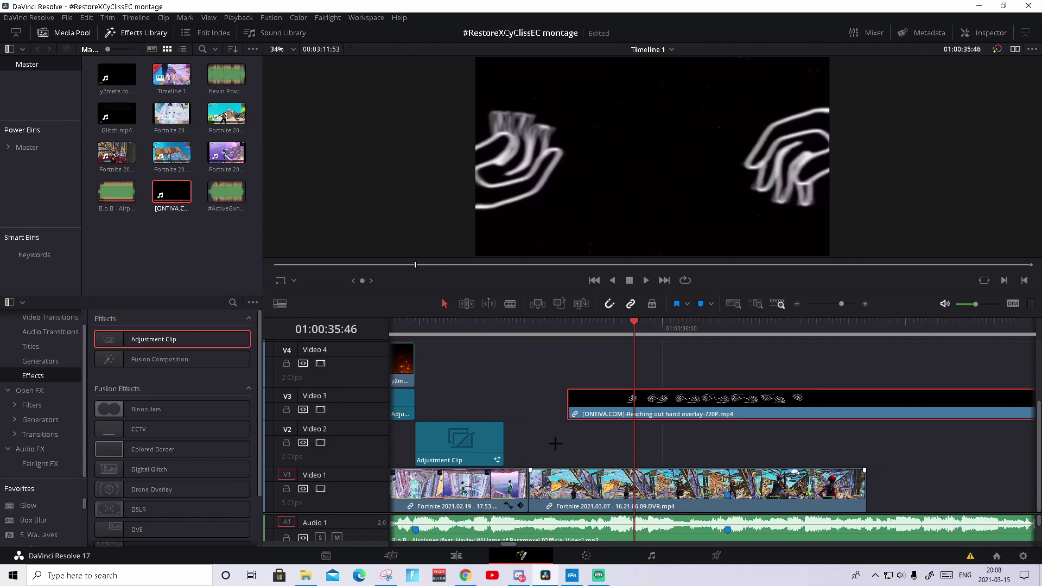
key("ctrl+space")
type("Hue Curves")
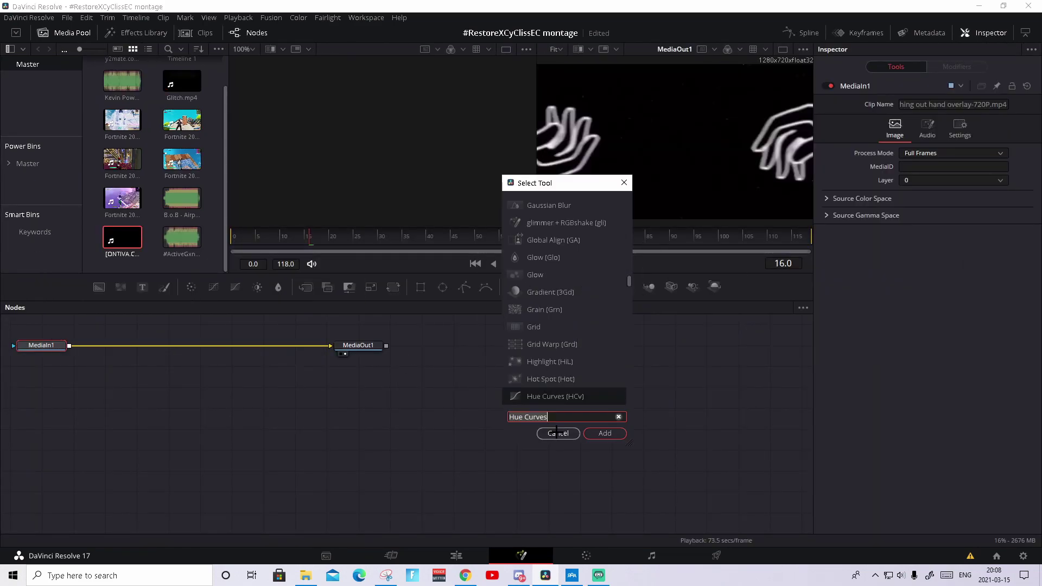
key("ctrl+a")
type("lum")
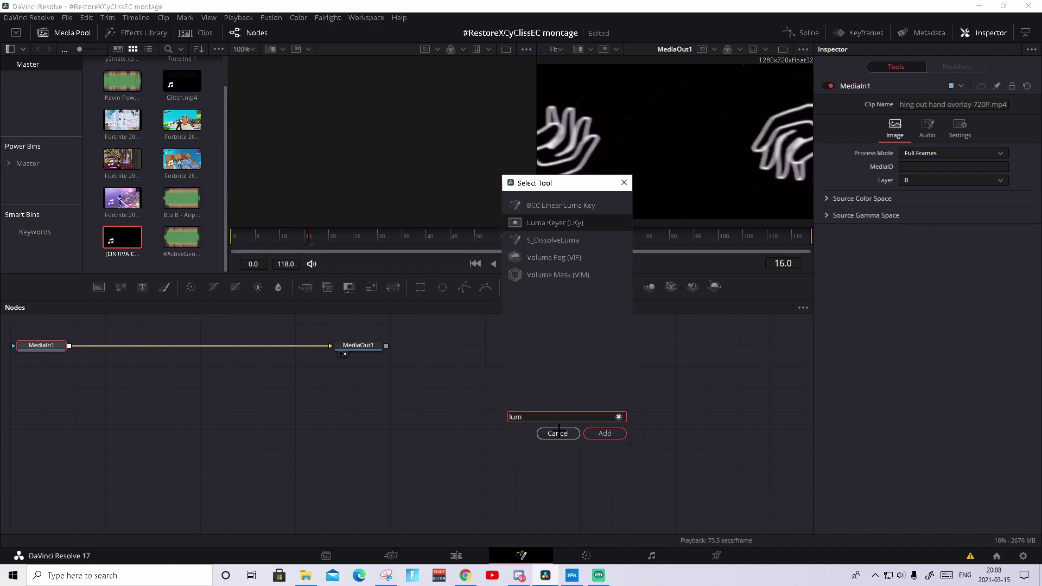
left_click(548, 223)
left_click(605, 434)
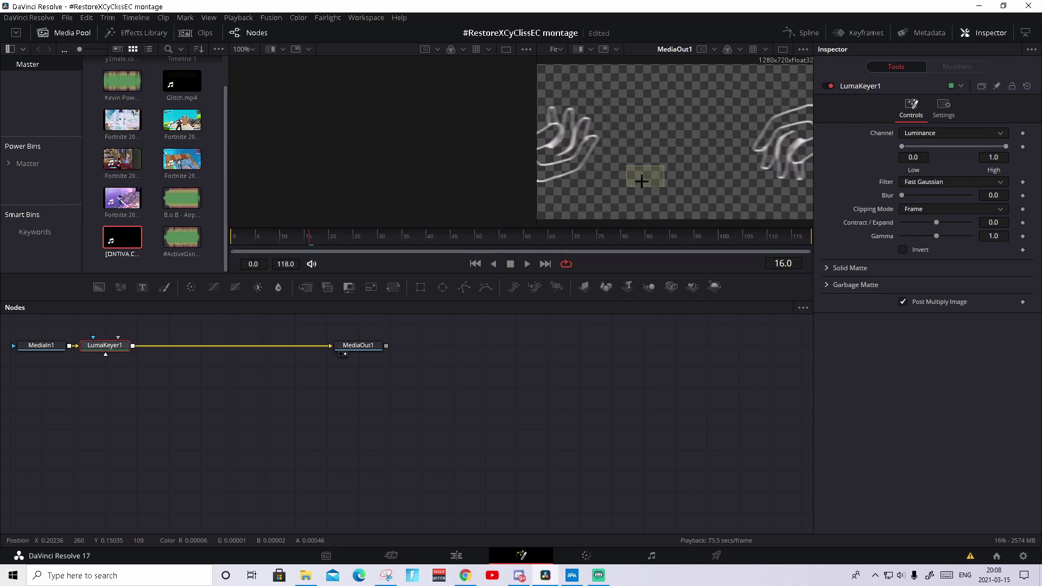
Return to the Edit page and play the keyed hand overlay over the Fortnite clip from the overlay's start.
left_click(456, 556)
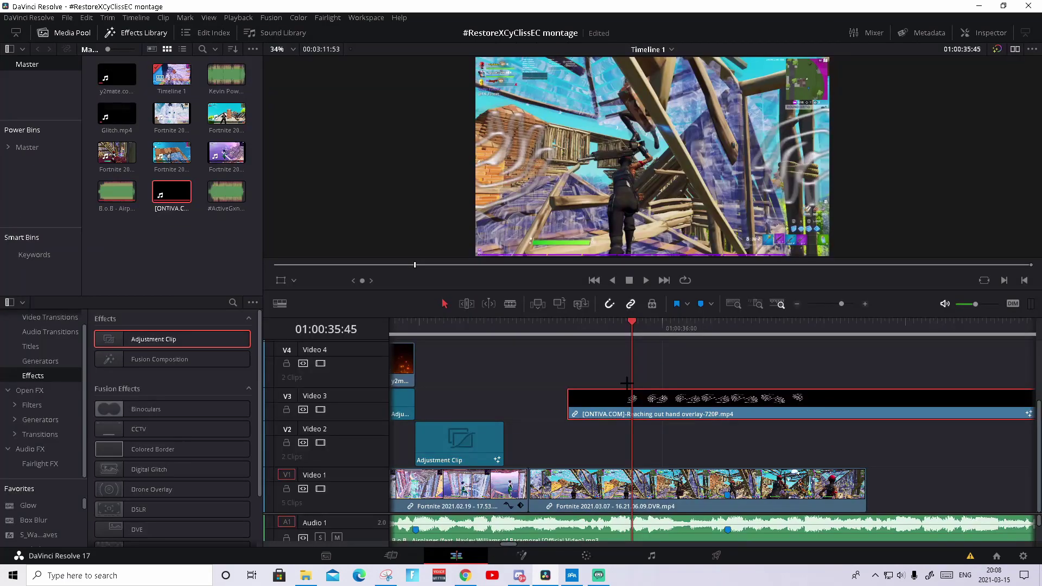
left_click(567, 324)
key("space")
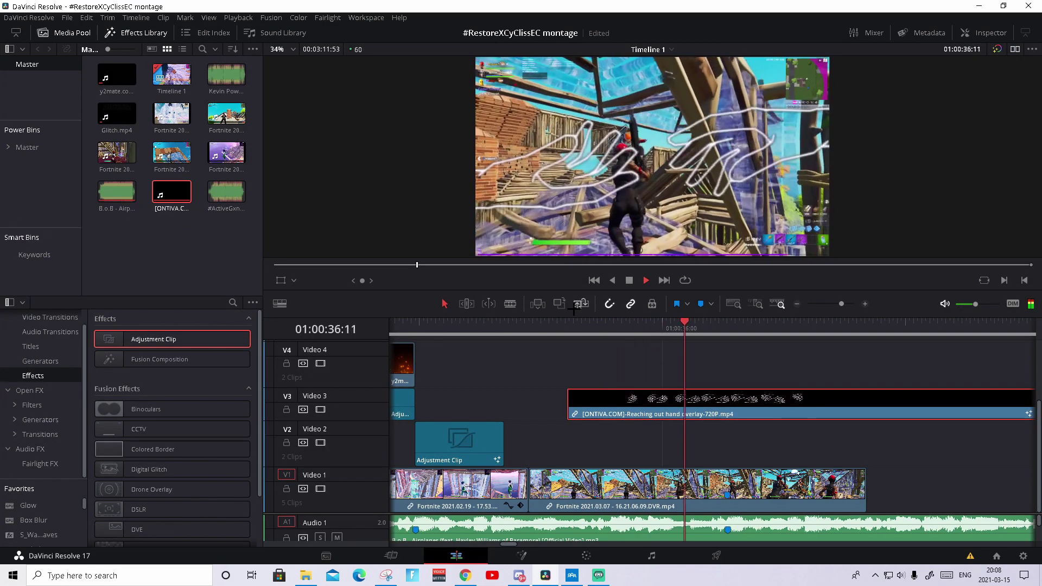
key("space")
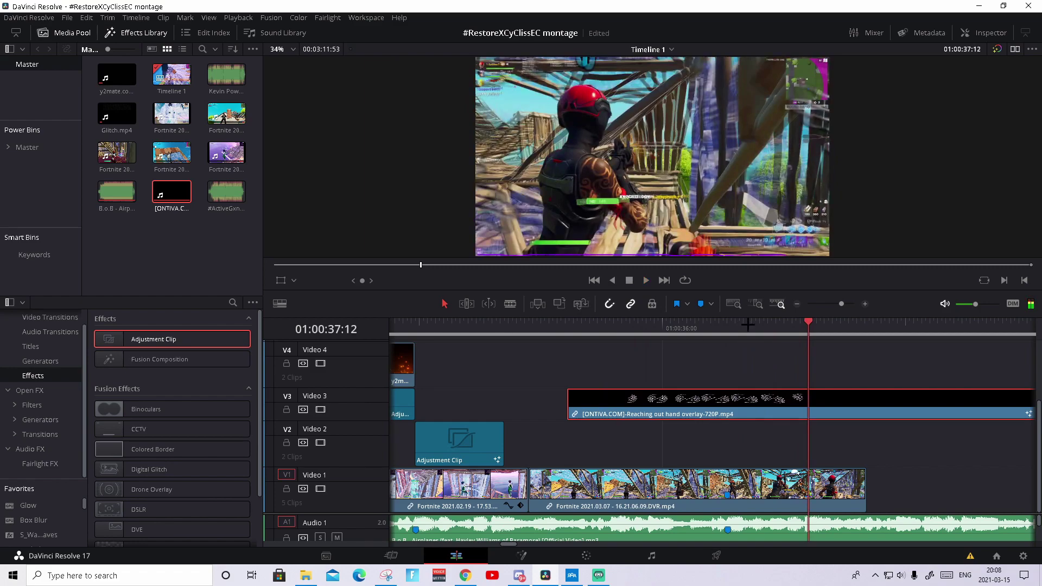
Split the hand overlay at 01:00:37:13, just after the hands leave the frame, and delete the remaining part.
key("Left")
key("Left")
key("Left")
key("Left")
key("Left")
key("Left")
key("Left")
key("Left")
key("Left")
key("Left")
key("Left")
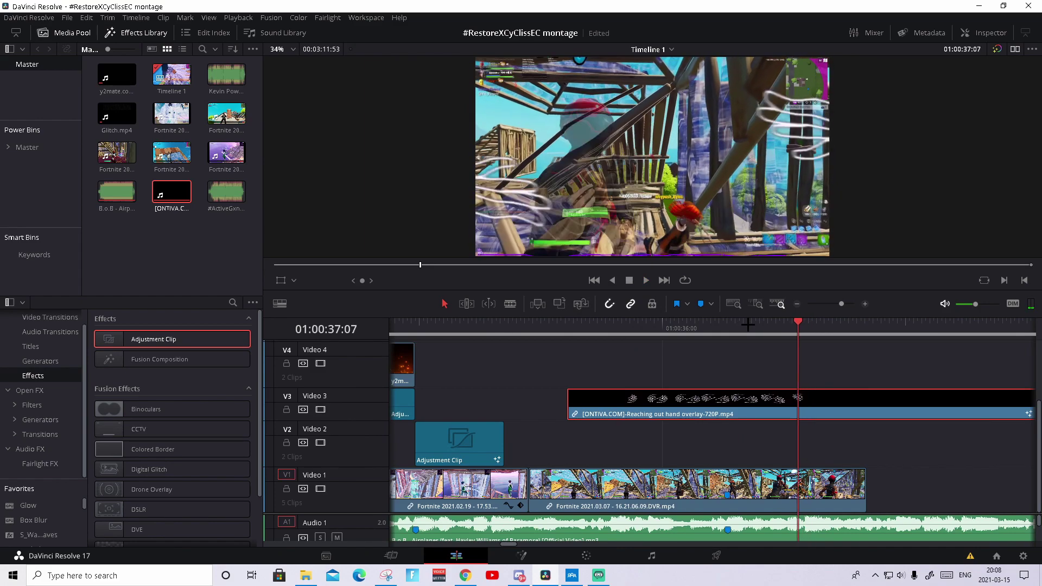
key("Right")
key("Right")
key("Right")
key("Right")
key("Right")
key("Right")
key("Right")
key("Right")
key("Right")
key("Right")
key("Right")
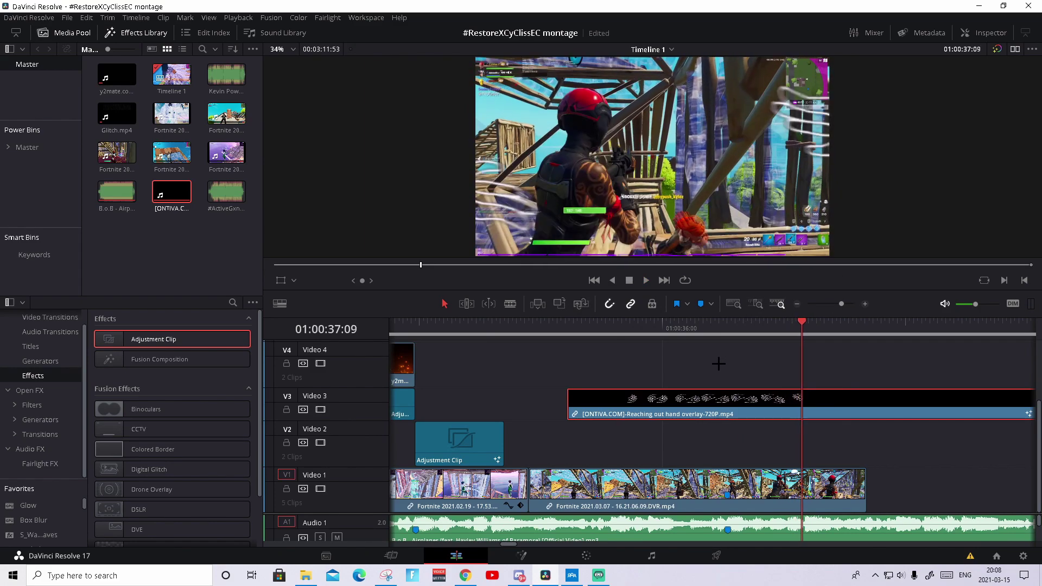
key("Right")
key("Left")
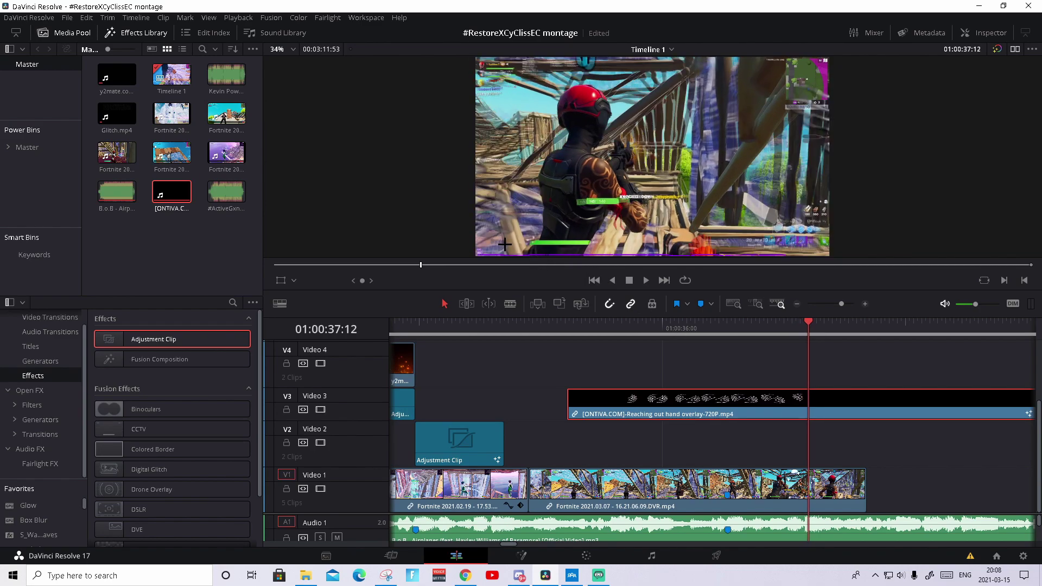
key("Right")
key("Left")
key("Right")
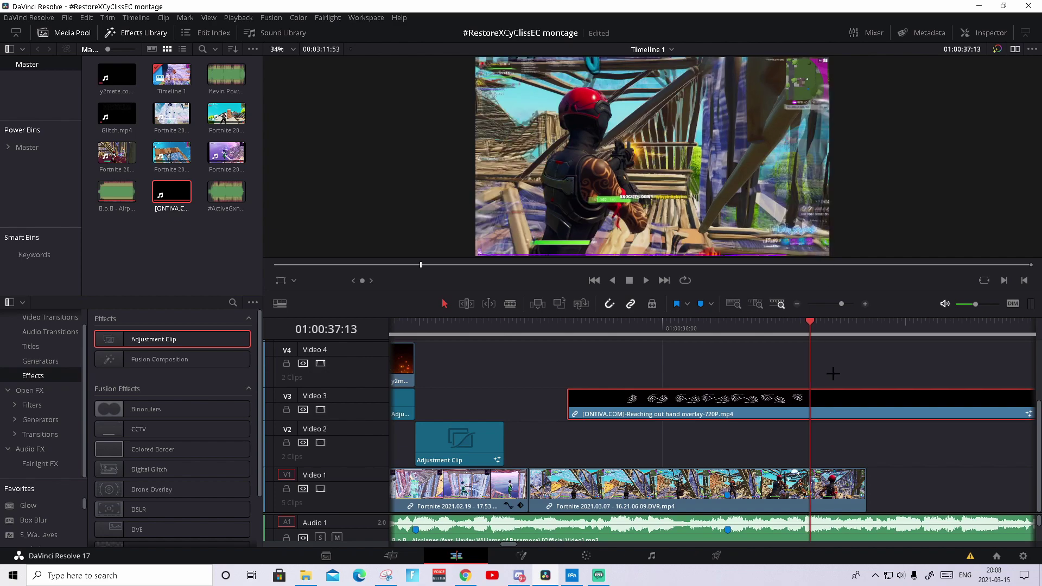
key("ctrl+b")
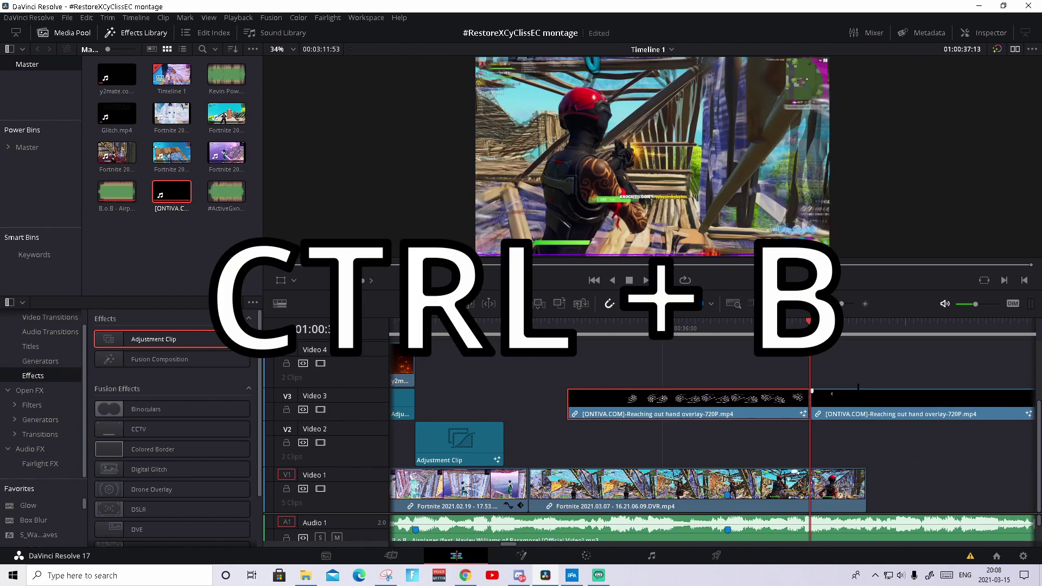
key("Delete")
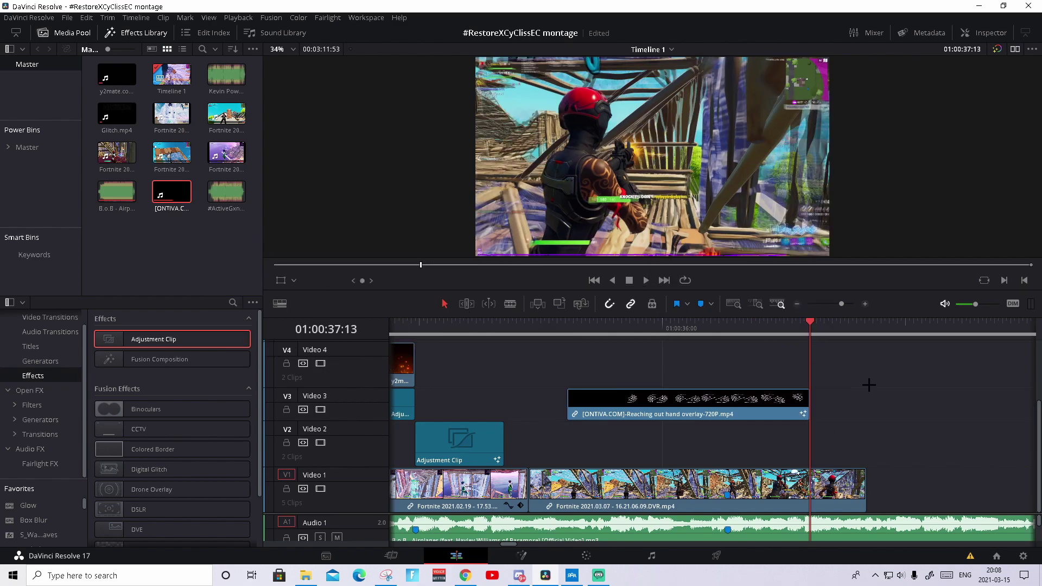
Play the trimmed hand overlay and change its speed to 150% with the retime controls.
left_click_drag(811, 322, 579, 320)
key("space")
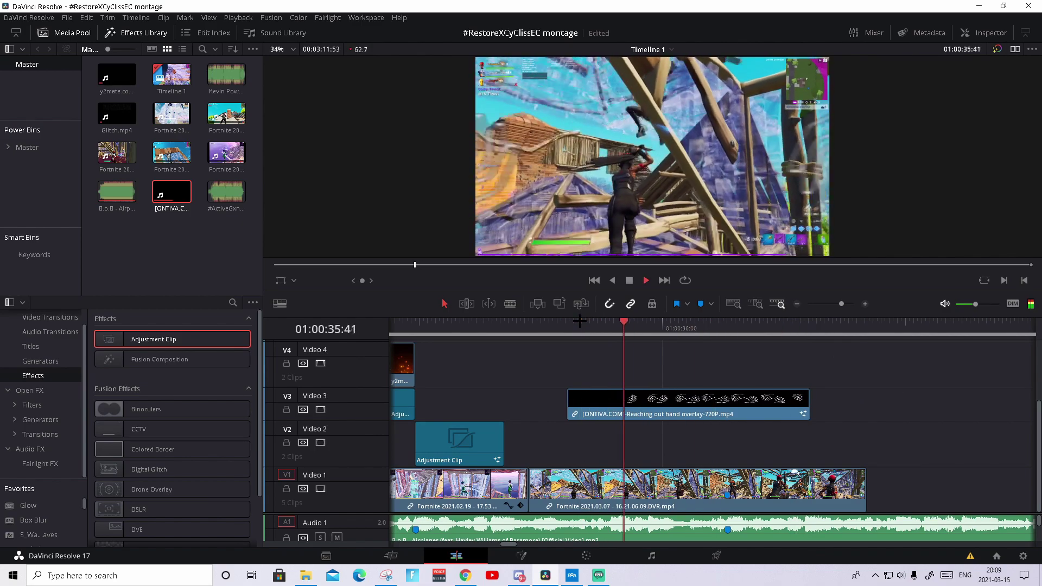
left_click(739, 332)
left_click(762, 403)
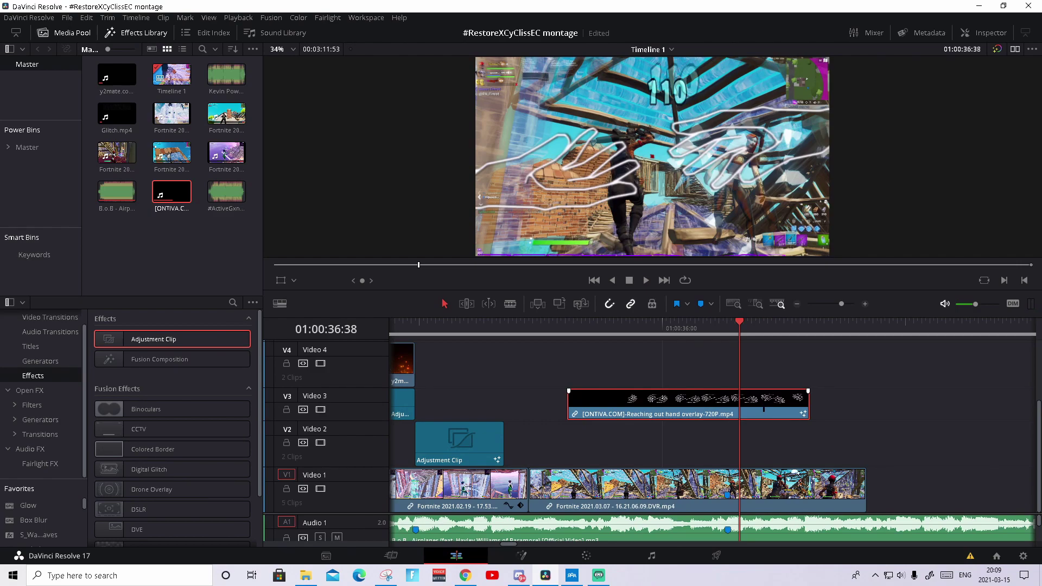
key("ctrl+r")
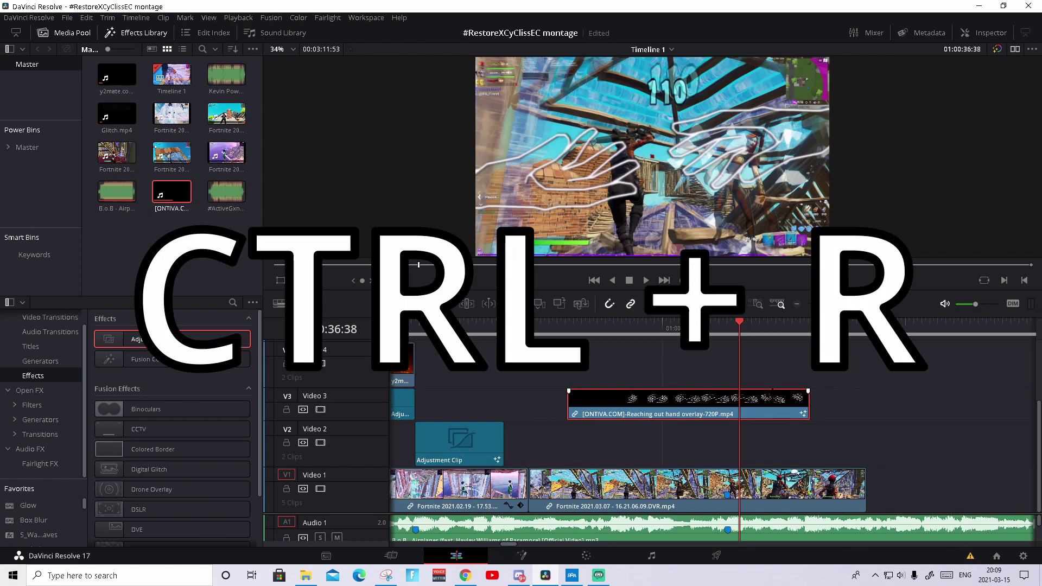
left_click(693, 427)
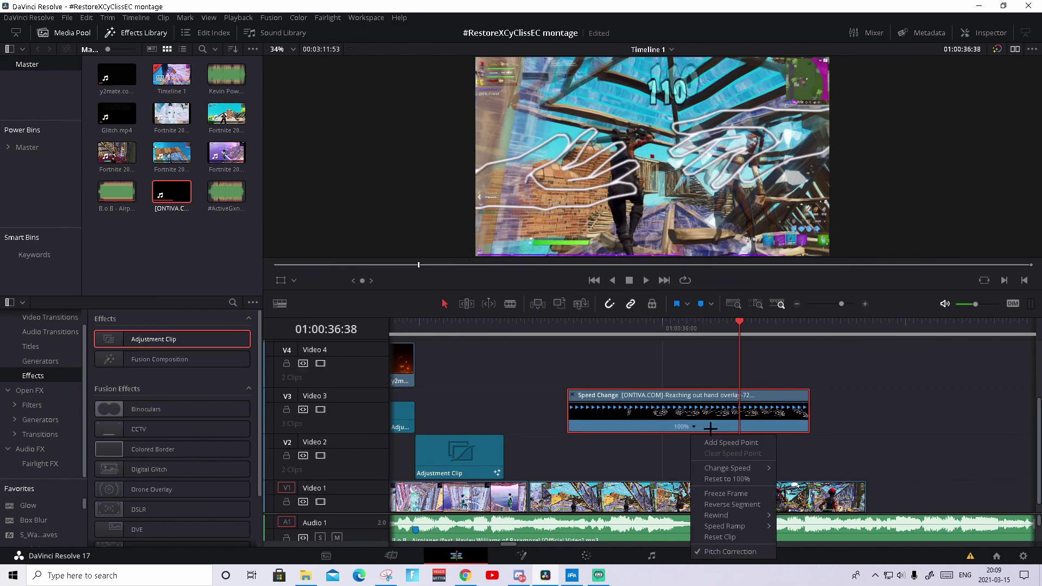
mouse_move(727, 469)
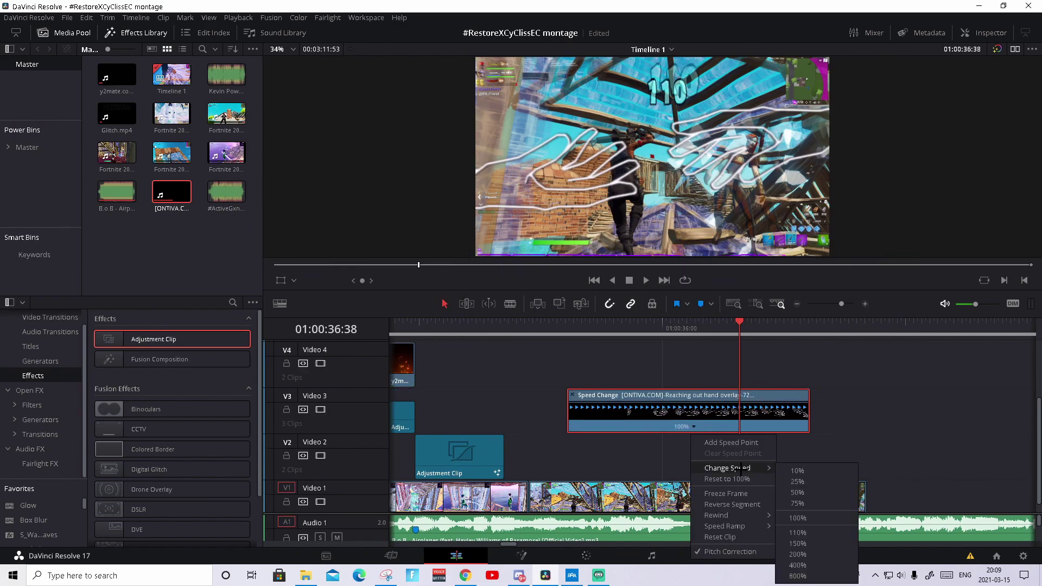
left_click(815, 541)
Shift the hand overlay slightly earlier so it ends at the beat marker near 01:00:36:32, and close its retime controls.
left_click(733, 330)
key("Left")
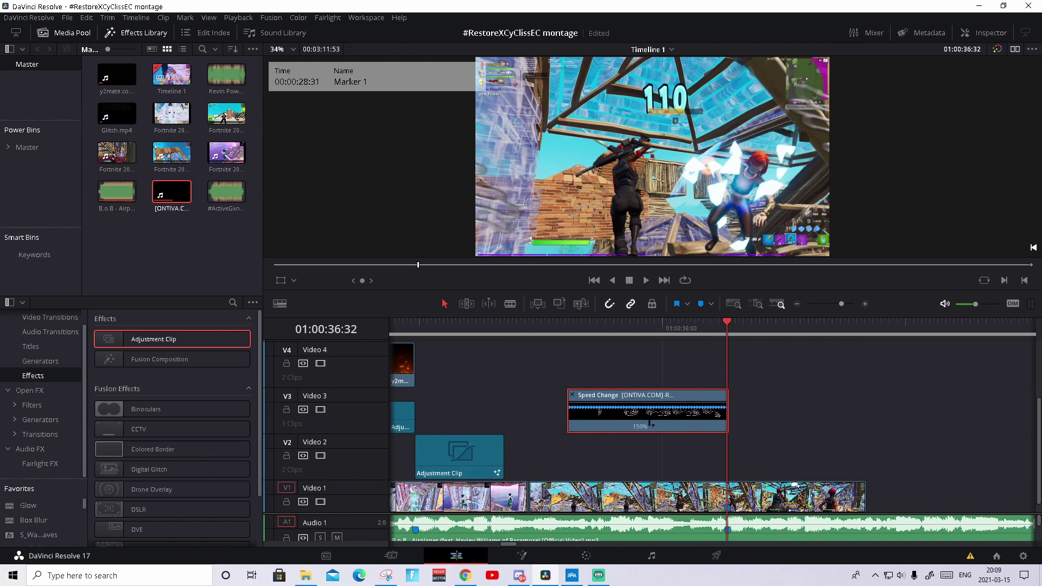
left_click_drag(669, 426, 631, 423)
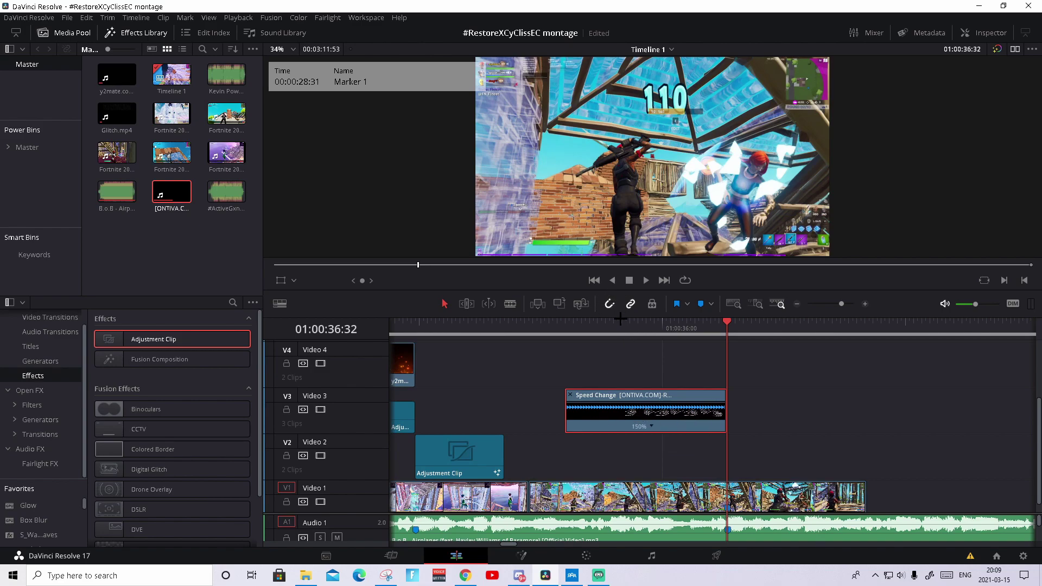
left_click(573, 395)
Play the sped-up hand overlay against the Fortnite clip to check its timing with the hit.
left_click_drag(570, 323, 529, 321)
key("space")
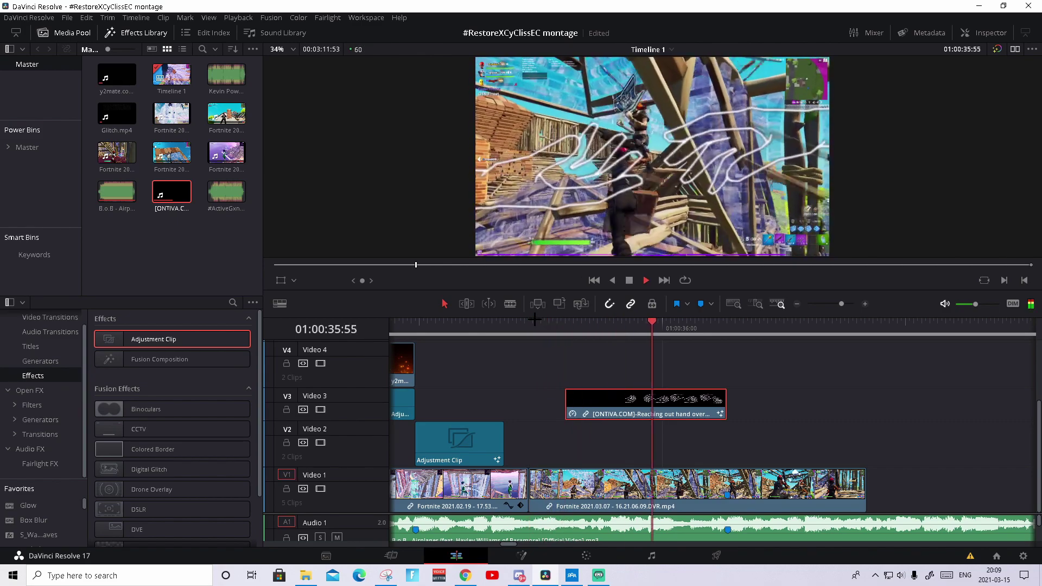
left_click(632, 321)
left_click(575, 323)
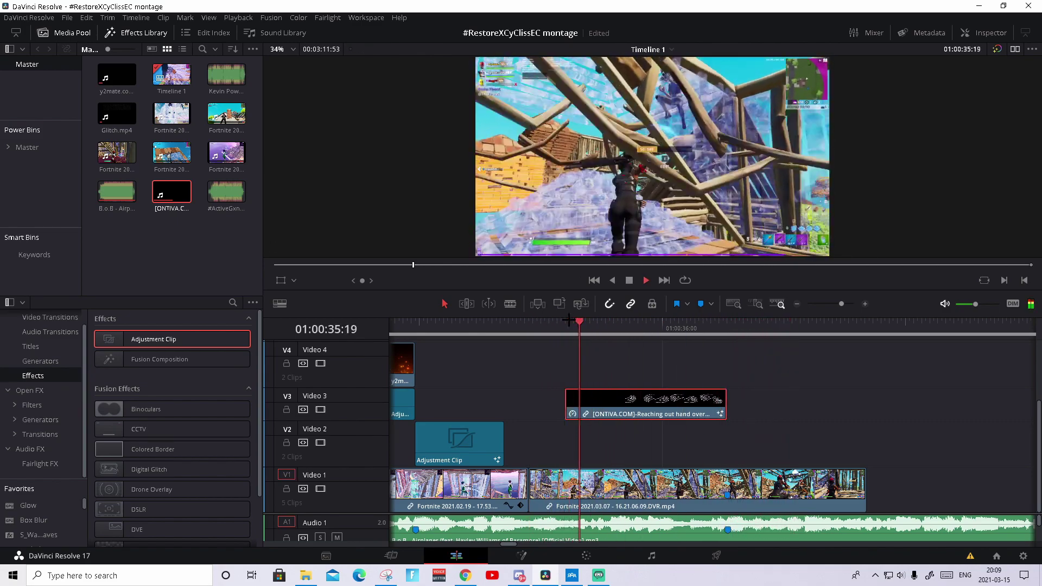
key("space")
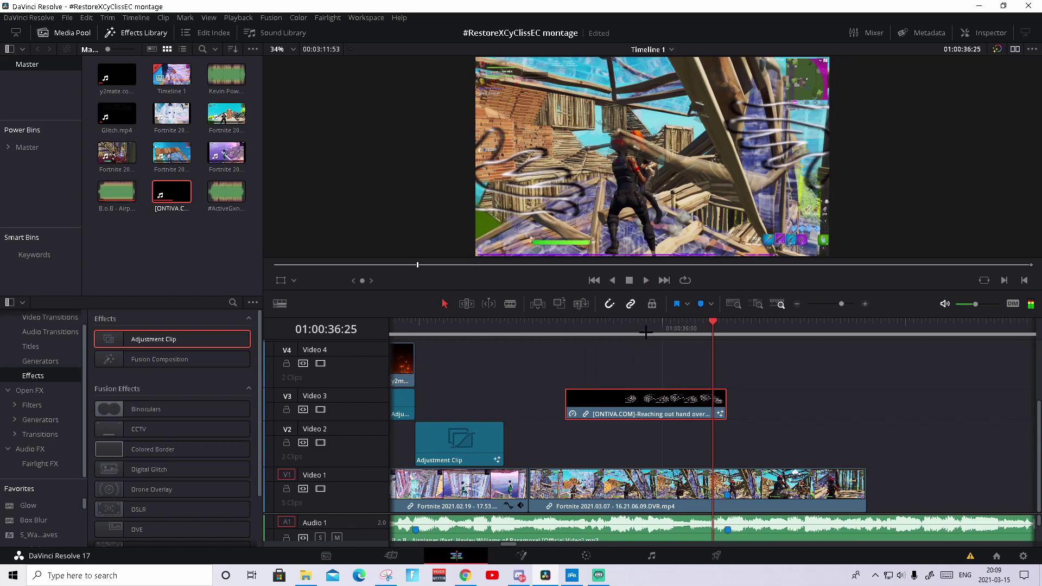
left_click(608, 325)
Show the Fortnite clip's retime controls and add an Adjustment Clip on Video 2 from the slow-motion start, 01:00:35:17.
left_click(661, 495)
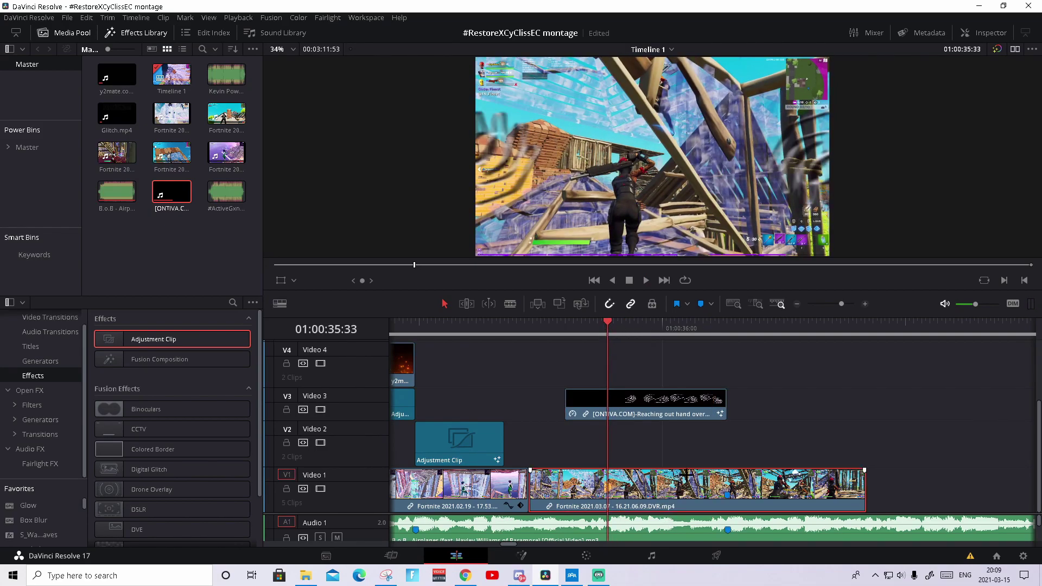
key("ctrl+r")
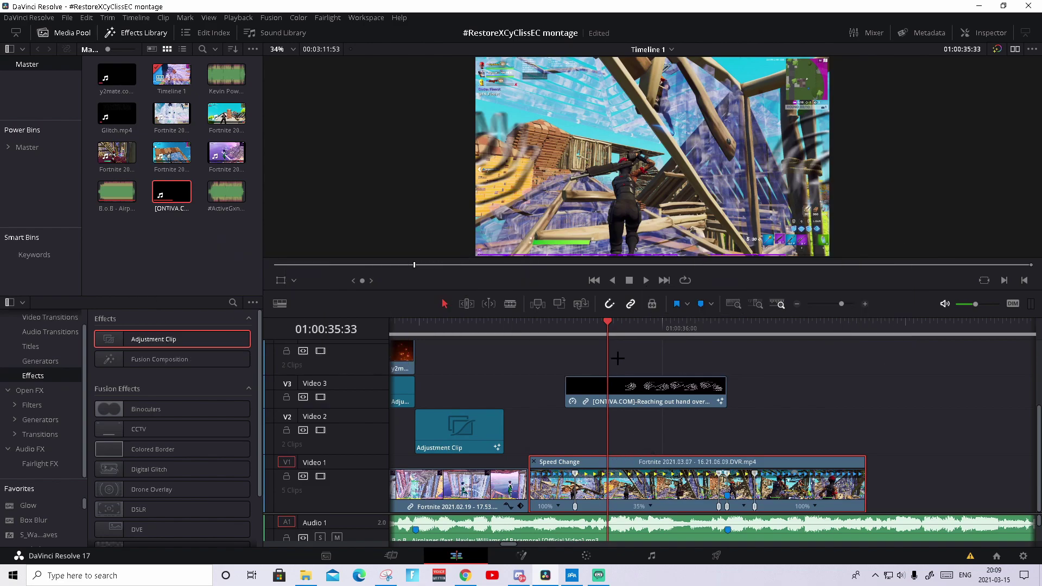
left_click_drag(608, 327, 575, 327)
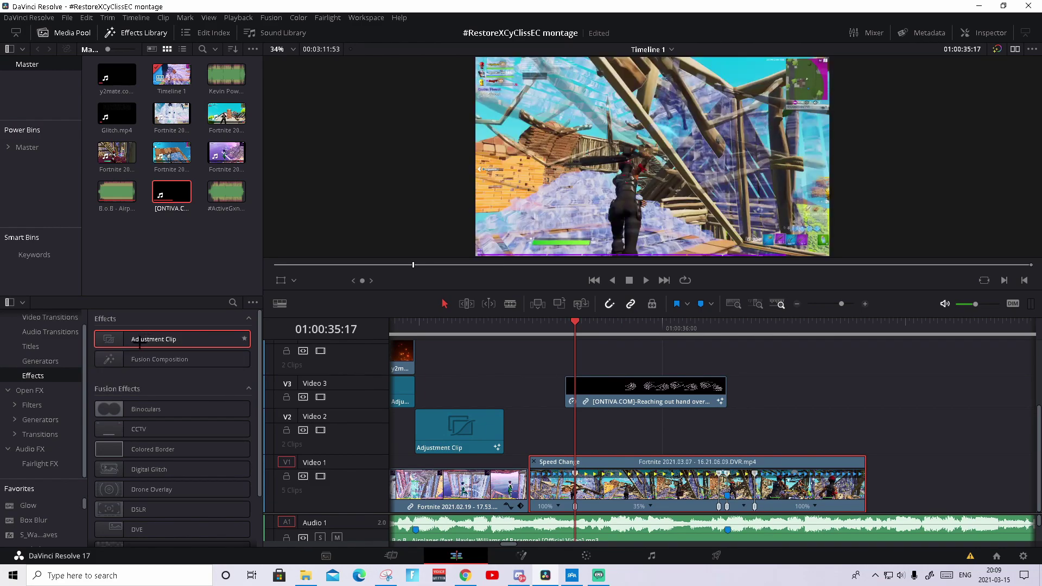
left_click_drag(144, 342, 570, 431)
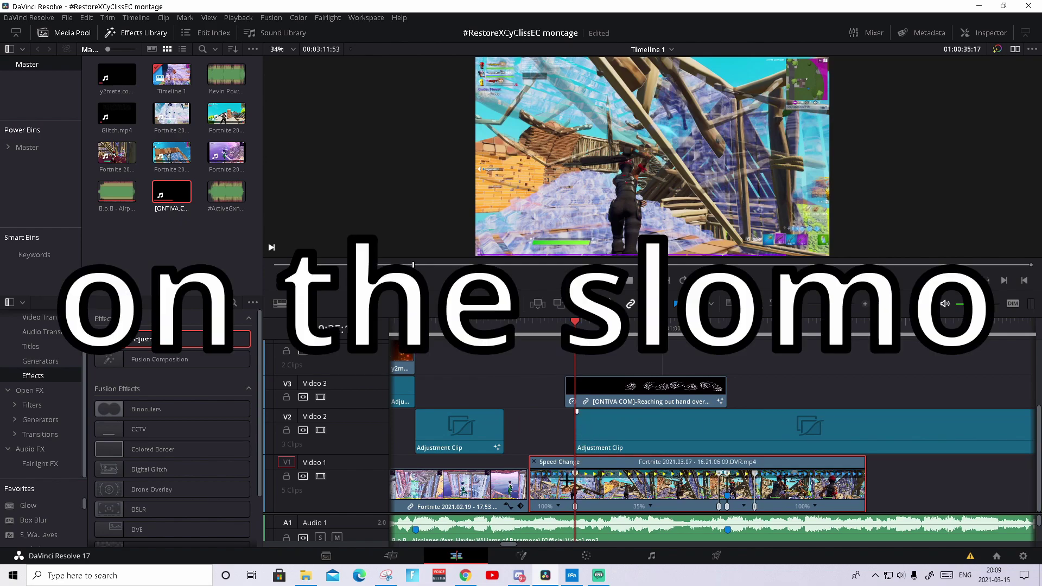
Split the new adjustment clip at the beat marker, 01:00:36:32, and delete the part after it.
left_click(706, 435)
left_click_drag(667, 323, 724, 322)
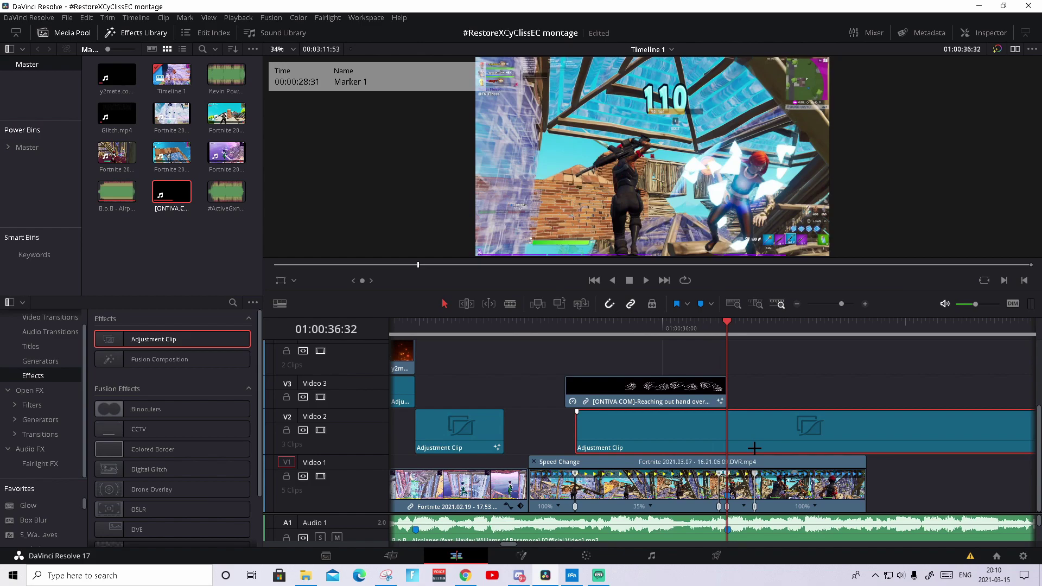
key("ctrl+b")
key("Delete")
Disable the hand overlay clip on Video 3 so only the footage below it shows.
left_click_drag(627, 326, 593, 344)
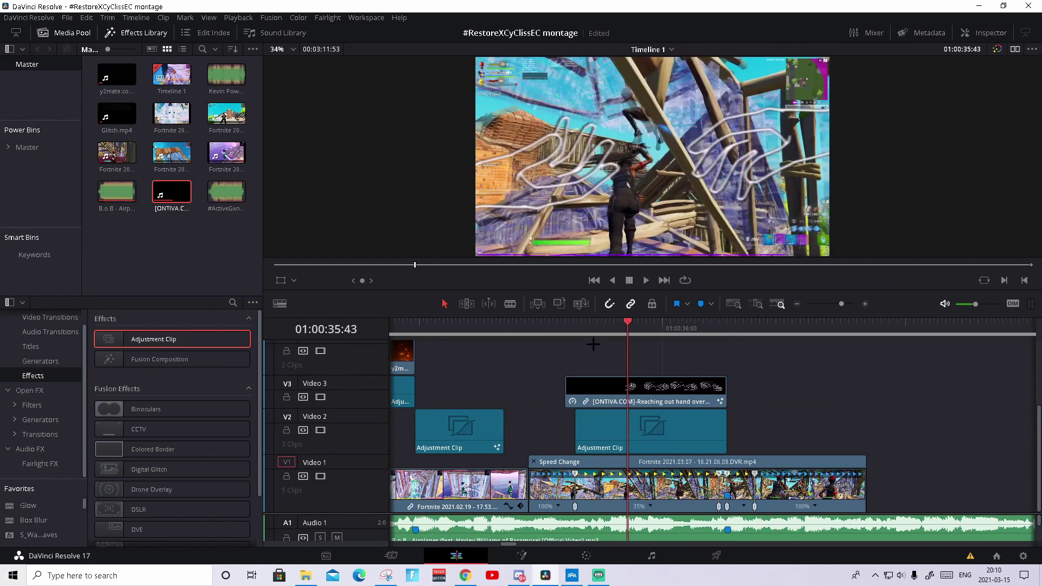
left_click(655, 387)
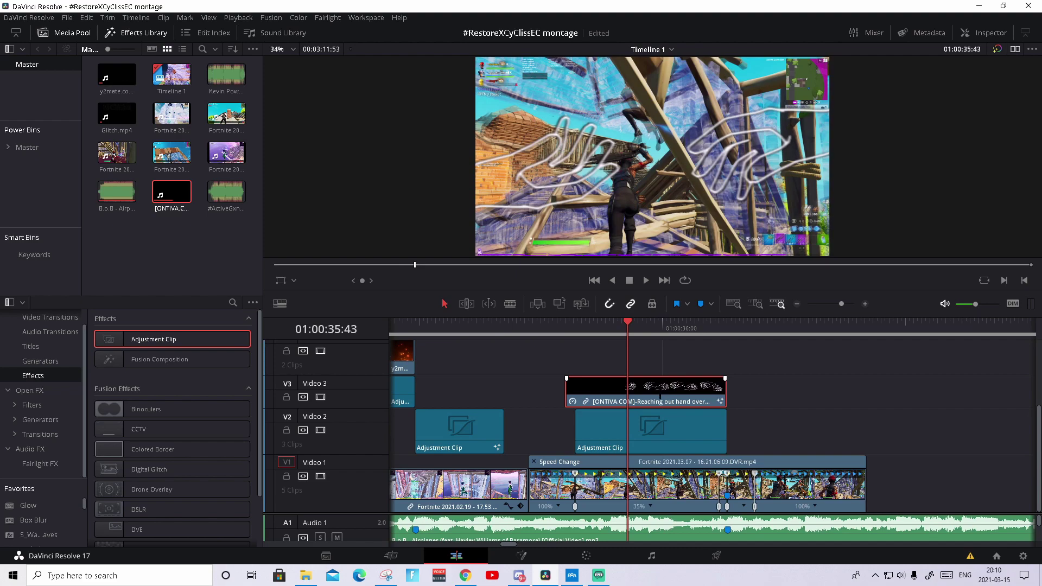
key("d")
Open the Video 2 adjustment clip under the hand overlay in Fusion and add a chain of S_QuadTone, uniEdgeGlow and PrismBlur nodes.
left_click(654, 426)
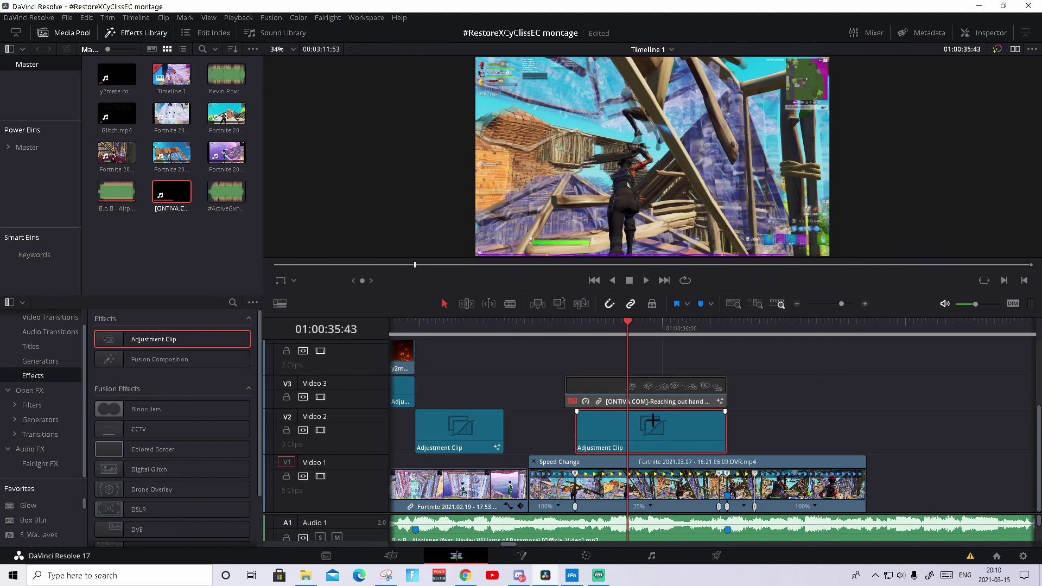
left_click(521, 555)
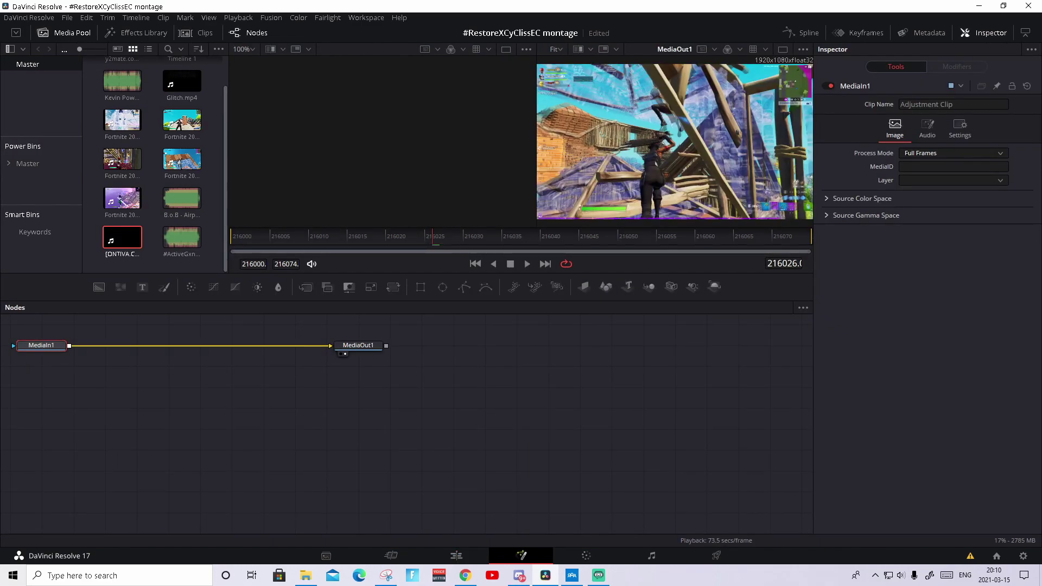
left_click_drag(217, 423, 266, 354)
left_click_drag(350, 345, 402, 355)
left_click_drag(228, 353, 265, 367)
left_click_drag(166, 351, 207, 370)
left_click_drag(107, 350, 122, 377)
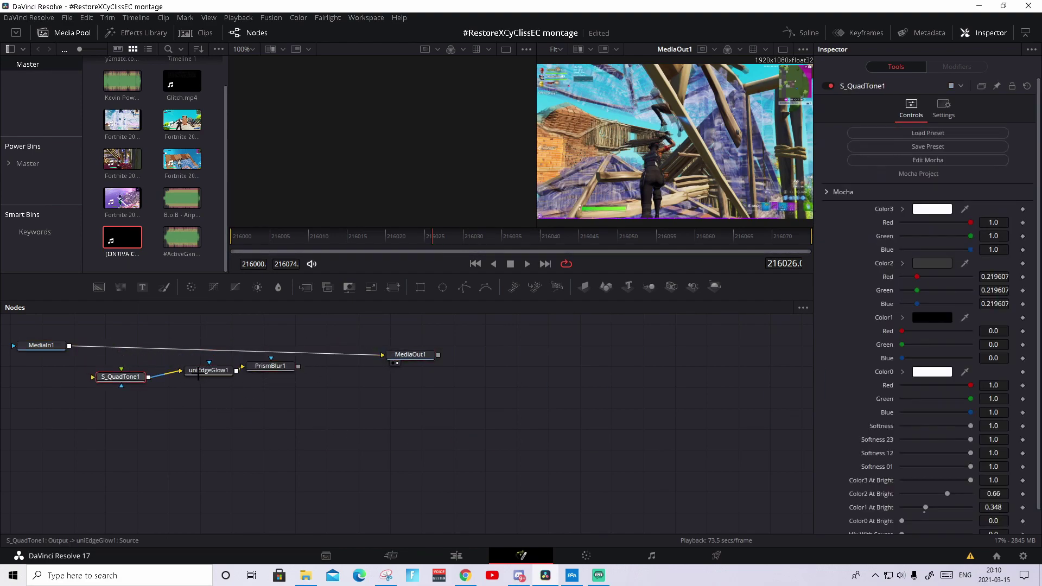
Connect MediaIn1 to S_QuadTone1 and PrismBlur1 to MediaOut1, and check the effect on a few other frames.
left_click_drag(387, 354, 93, 377)
left_click_drag(298, 366, 386, 354)
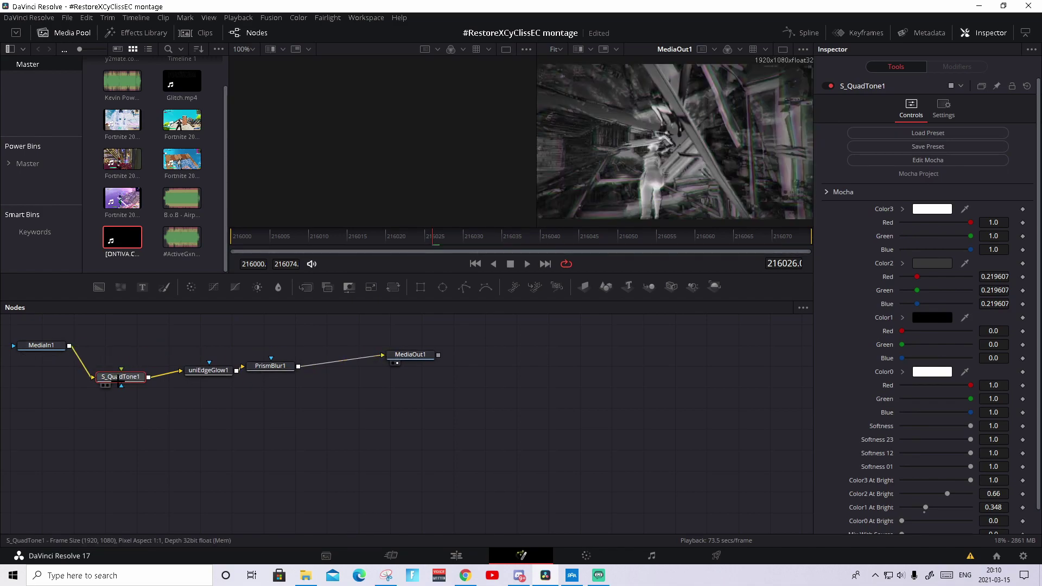
left_click(388, 239)
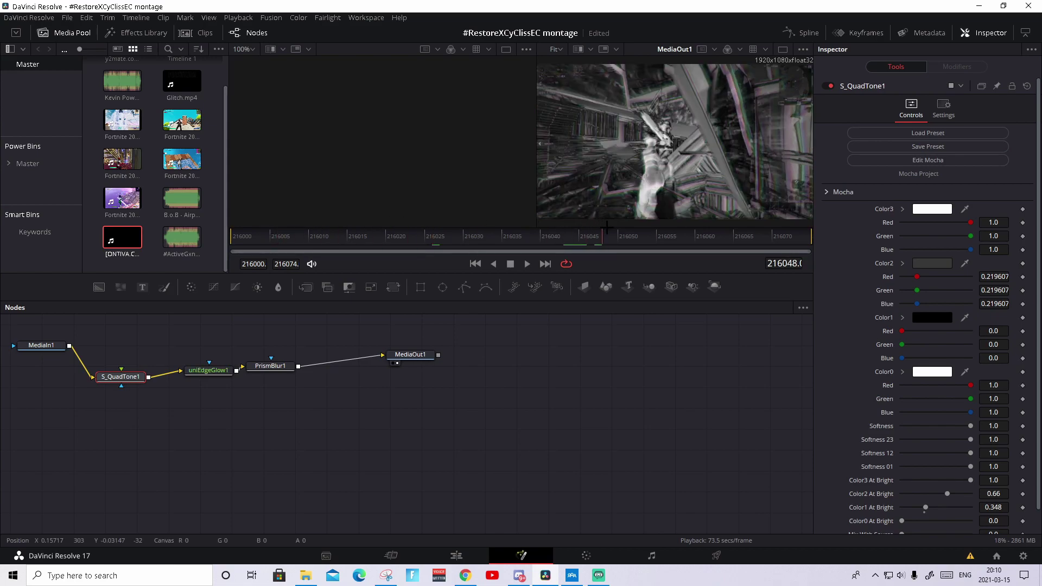
left_click_drag(388, 239, 440, 239)
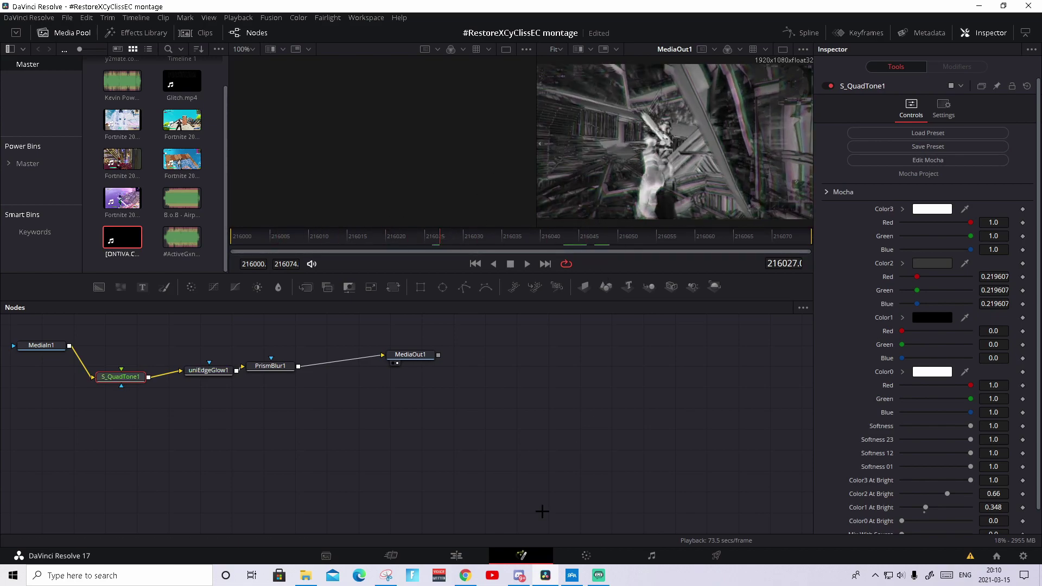
Return to the Edit page, add a short fade-in at the start of the effect's adjustment clip, and play it from 01:00:35:17.
left_click(461, 557)
left_click_drag(636, 343, 575, 355)
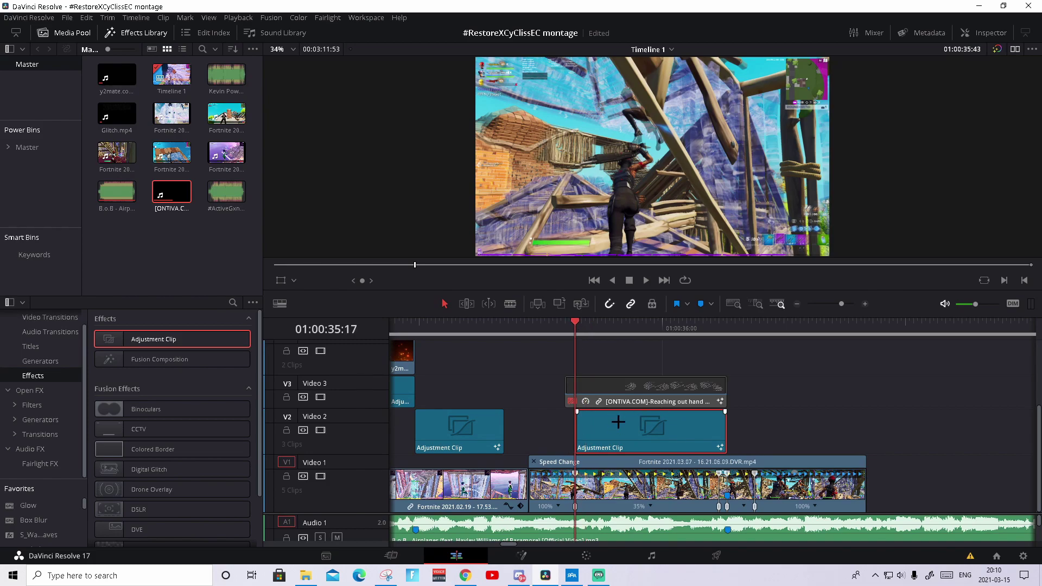
key("space")
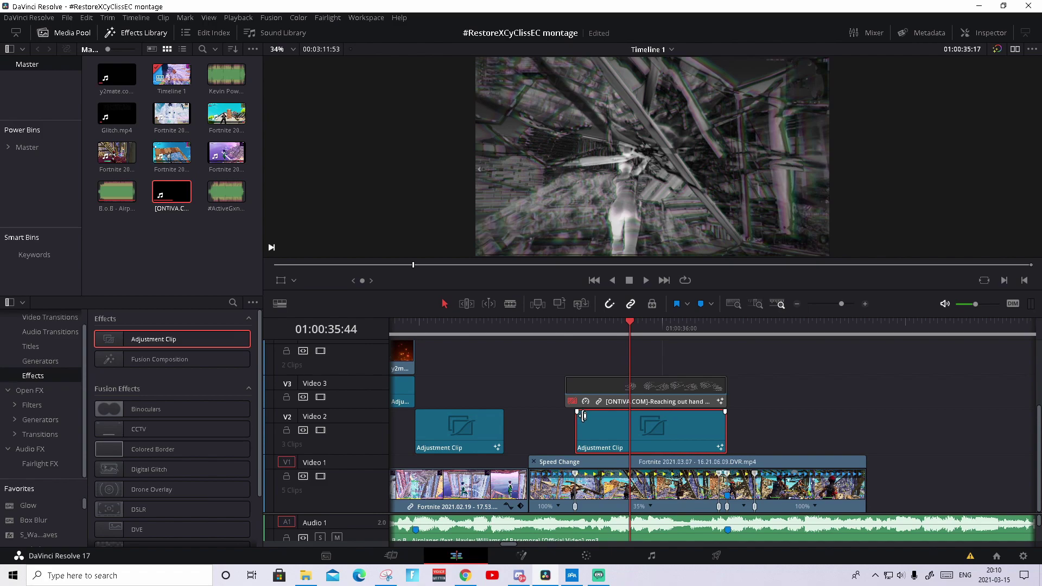
left_click_drag(577, 412, 604, 413)
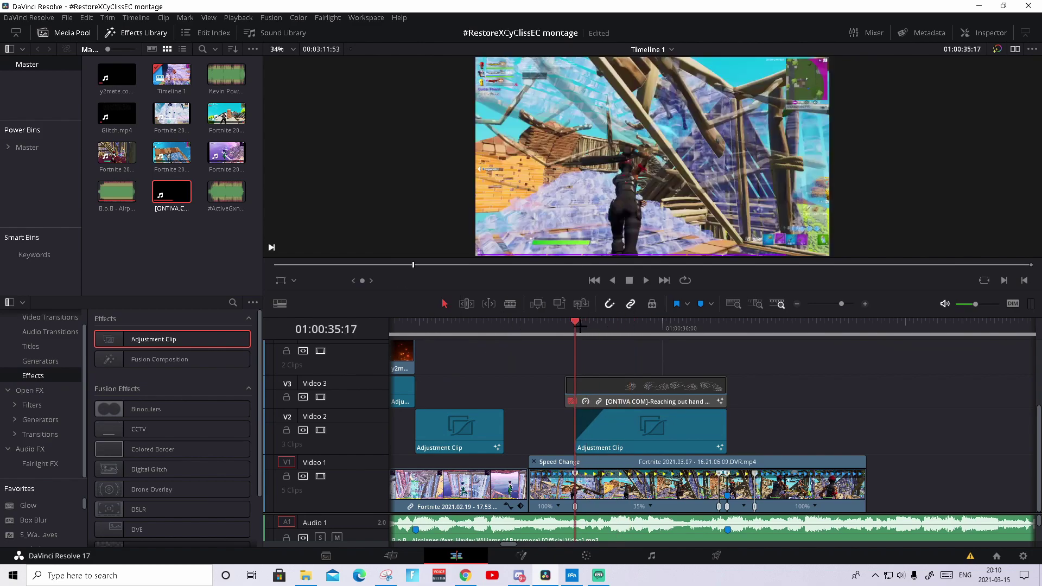
key("space")
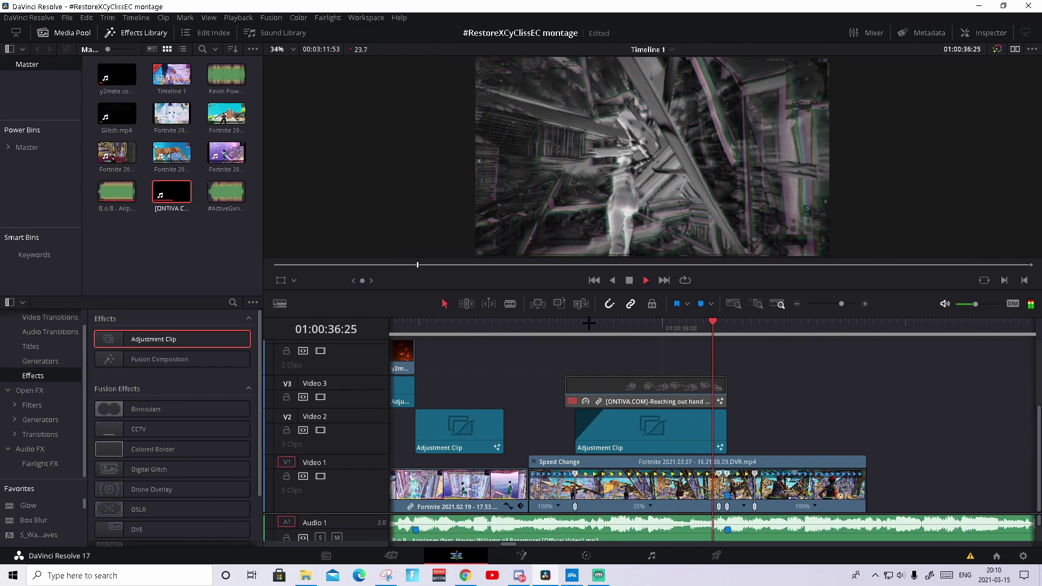
Re-enable the hand overlay on Video 3 and briefly play it together with the black-and-white effect.
left_click(590, 327)
left_click(624, 390)
key("b")
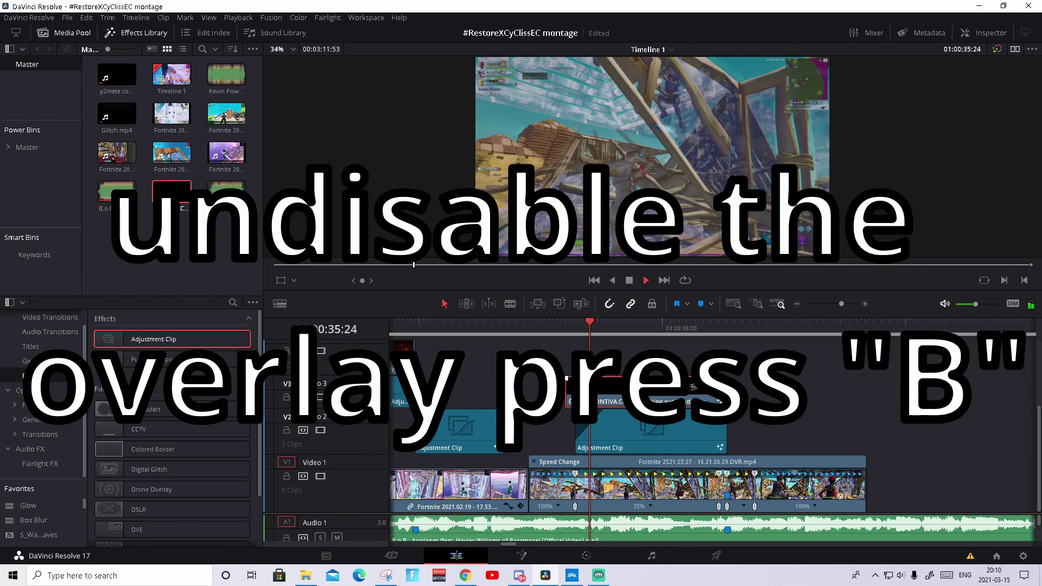
key("space")
key("space")
Lengthen the adjustment clip's fade-in slightly and play the section through to the beat marker.
left_click_drag(605, 411, 611, 410)
left_click_drag(592, 327, 573, 328)
key("space")
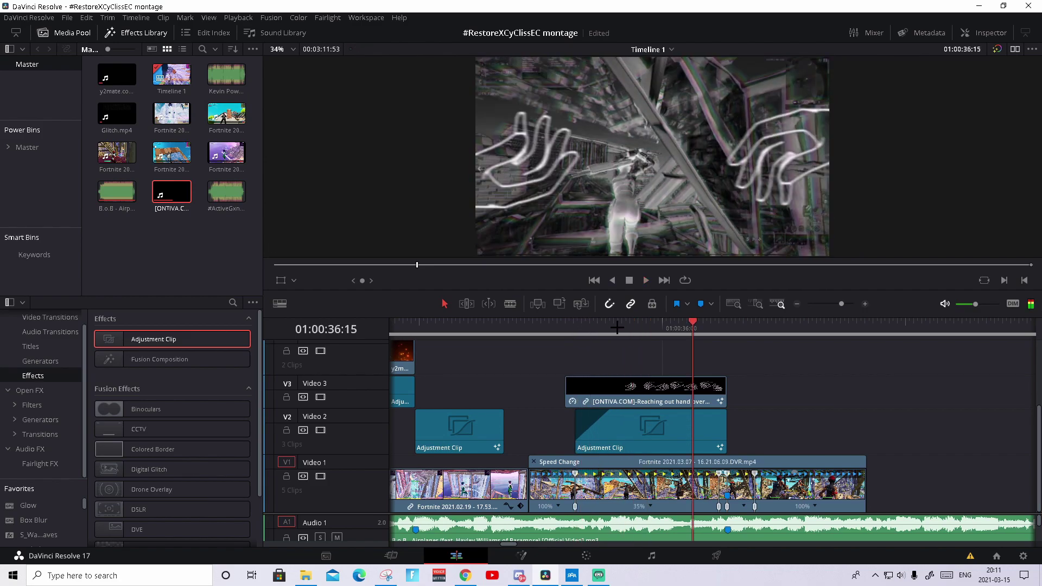
key("space")
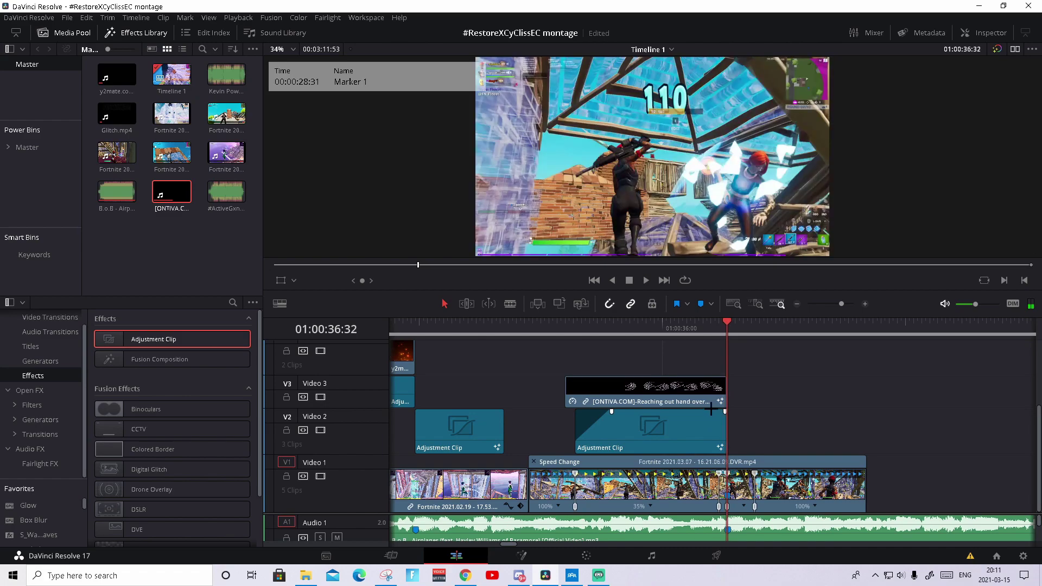
Add a fade-out to the adjustment clip over its last four frames, from 01:00:36:28, and play the ending back.
left_click(681, 437)
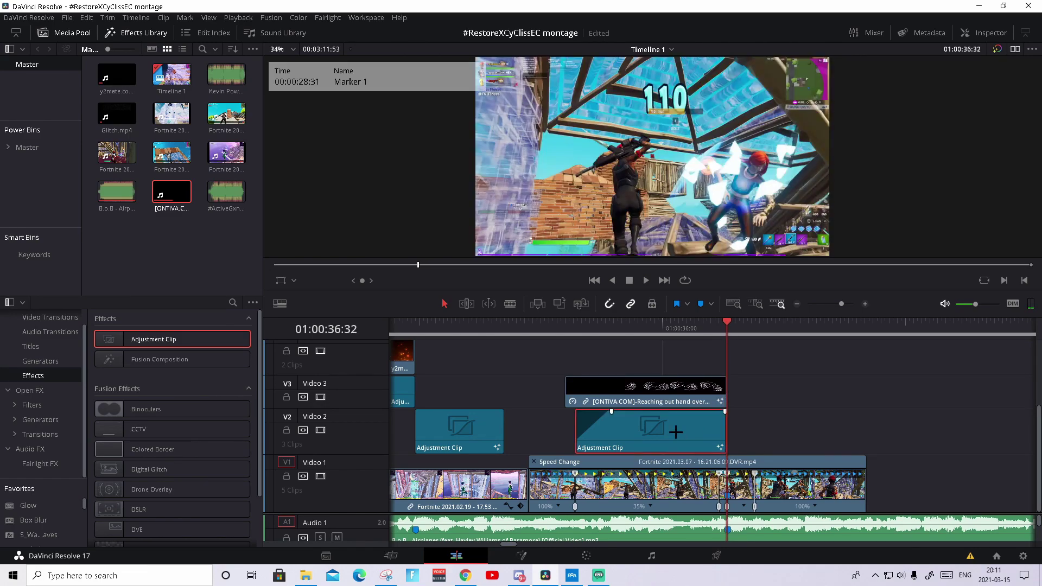
key("Left")
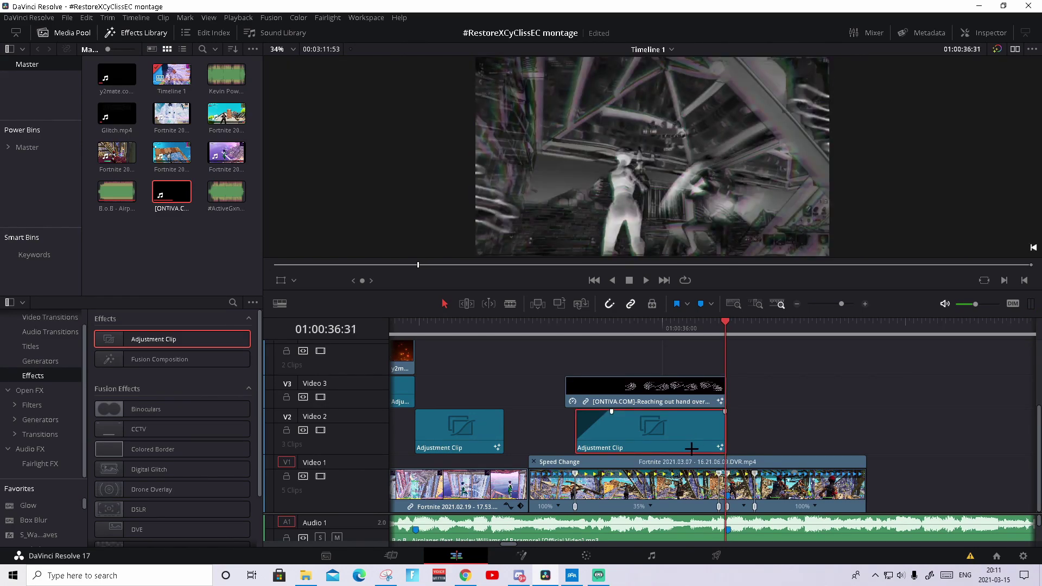
key("Left")
key("Left")
key("Left")
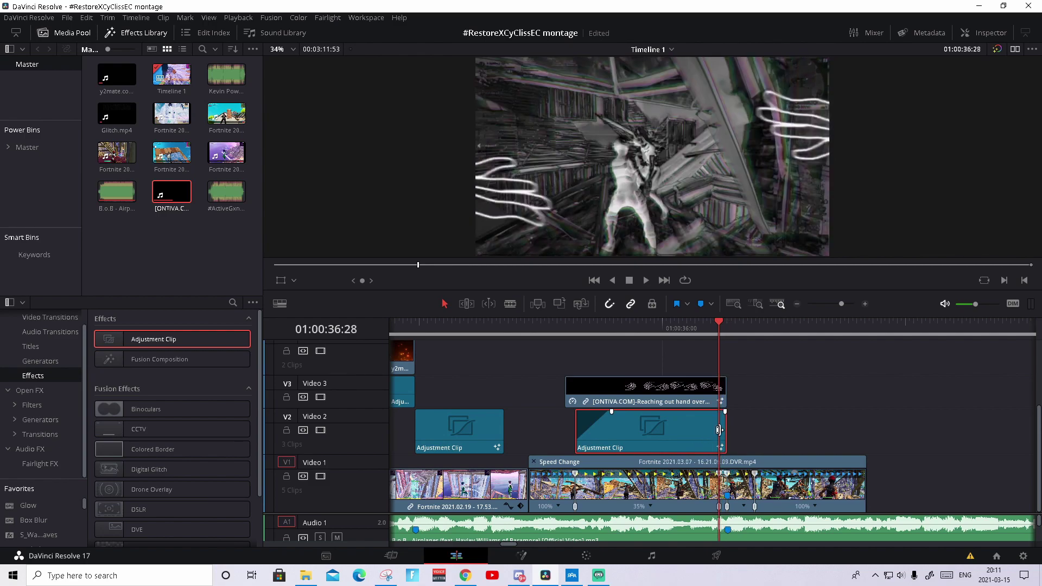
left_click_drag(726, 411, 720, 411)
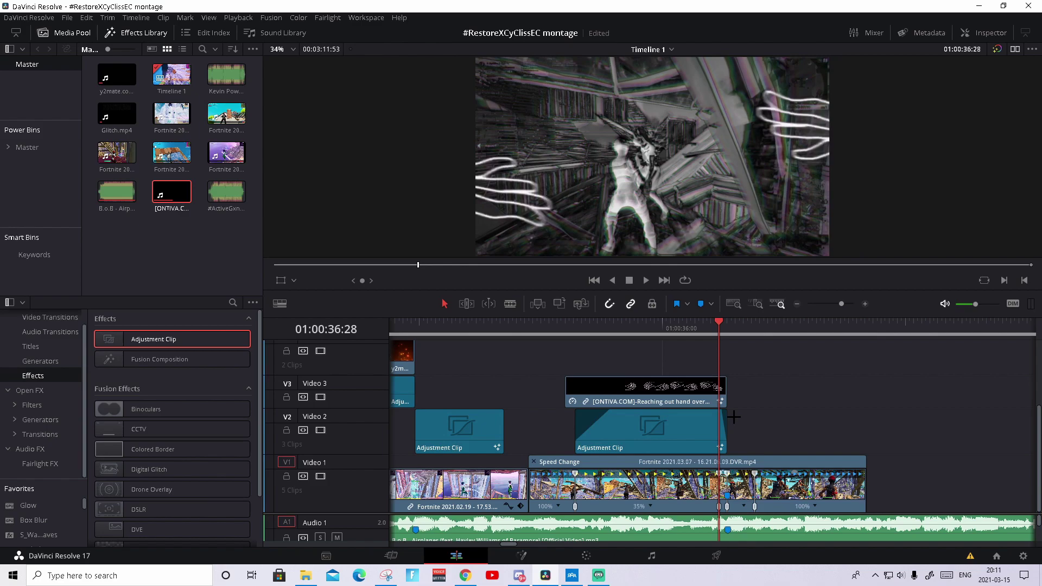
key("space")
left_click_drag(767, 328, 707, 337)
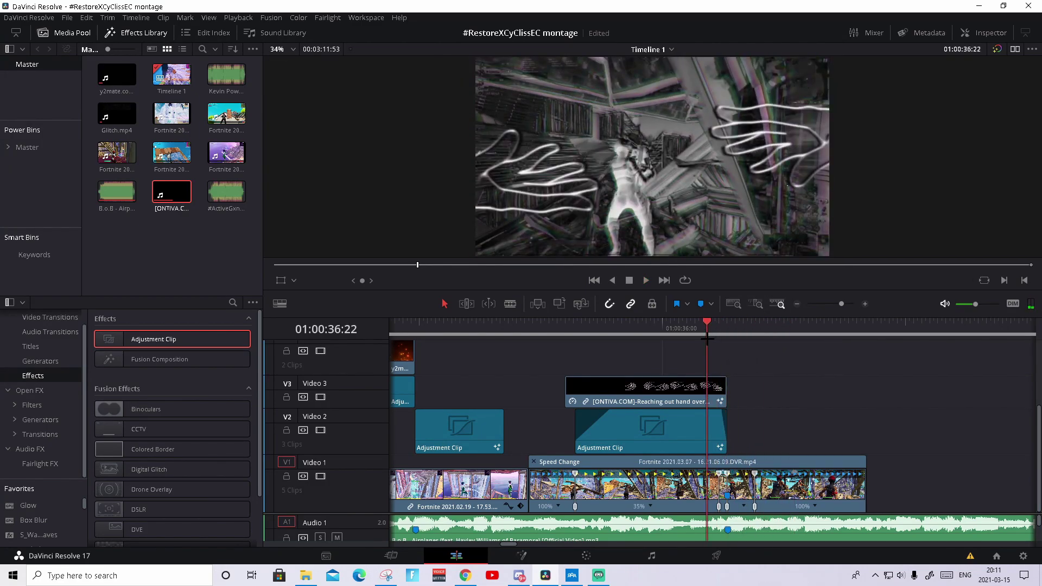
Save the project and add a new Adjustment Clip on Video 2 starting at the beat marker, 01:00:36:32.
mouse_move(714, 336)
left_mouse_down()
mouse_move(748, 331)
mouse_move(728, 329)
left_mouse_up()
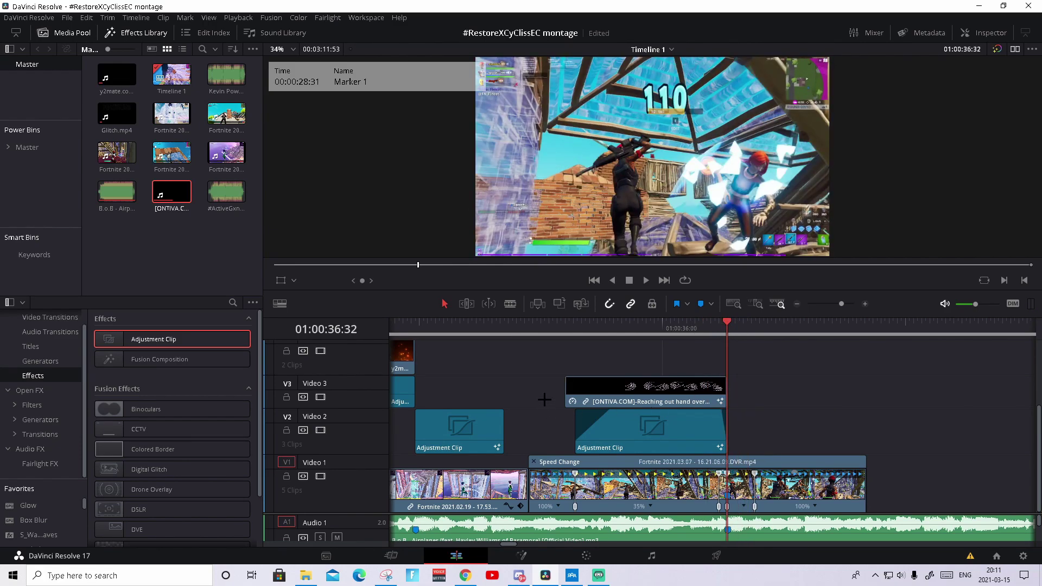
key("ctrl+s")
left_click_drag(132, 341, 754, 442)
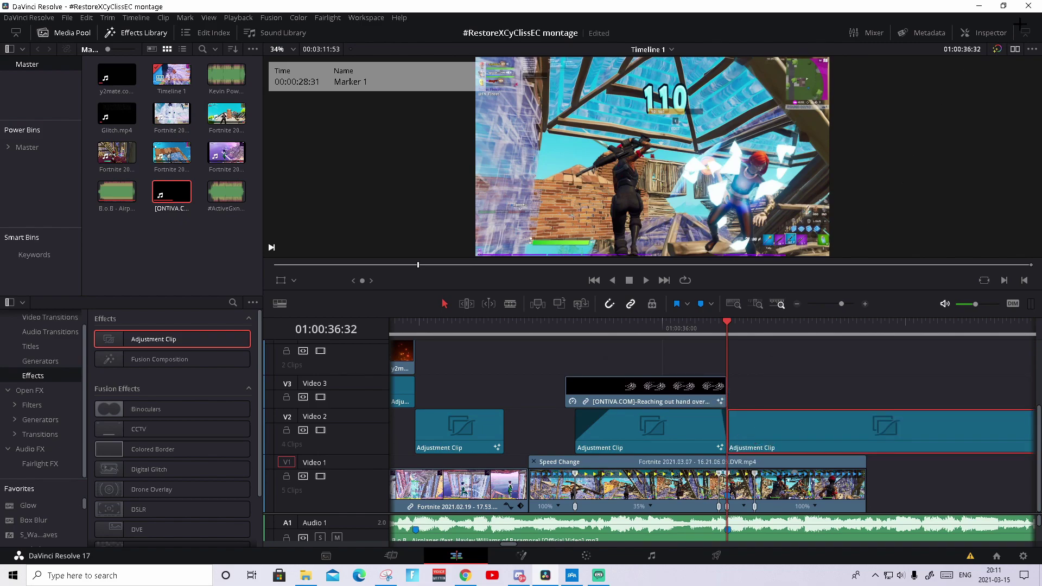
Show the new adjustment clip's properties, search the Open FX effects for "light ray", and apply Light Rays to the clip.
left_click(984, 33)
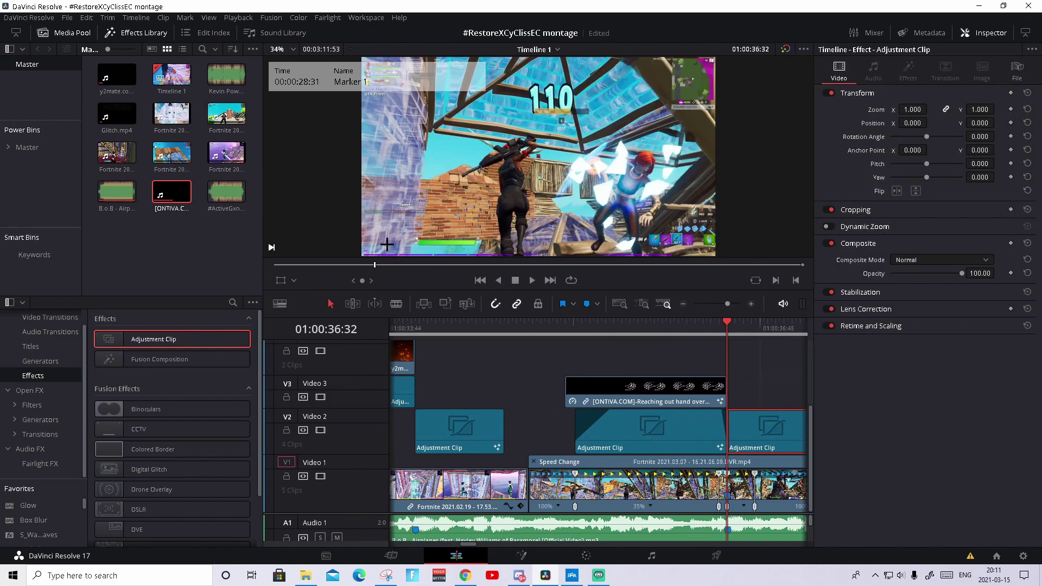
left_click(30, 390)
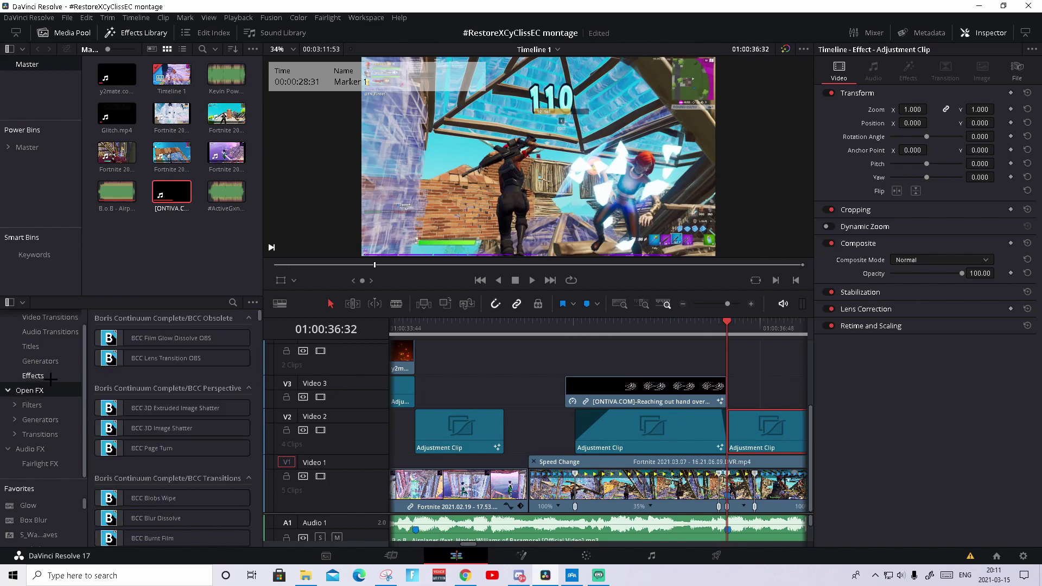
left_click(232, 302)
type("li")
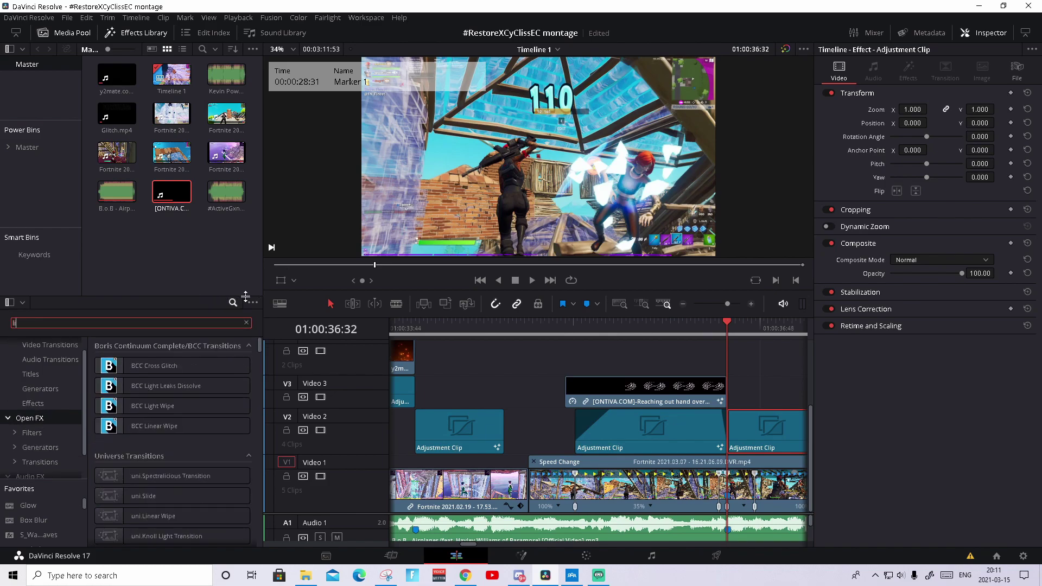
type("ght ray")
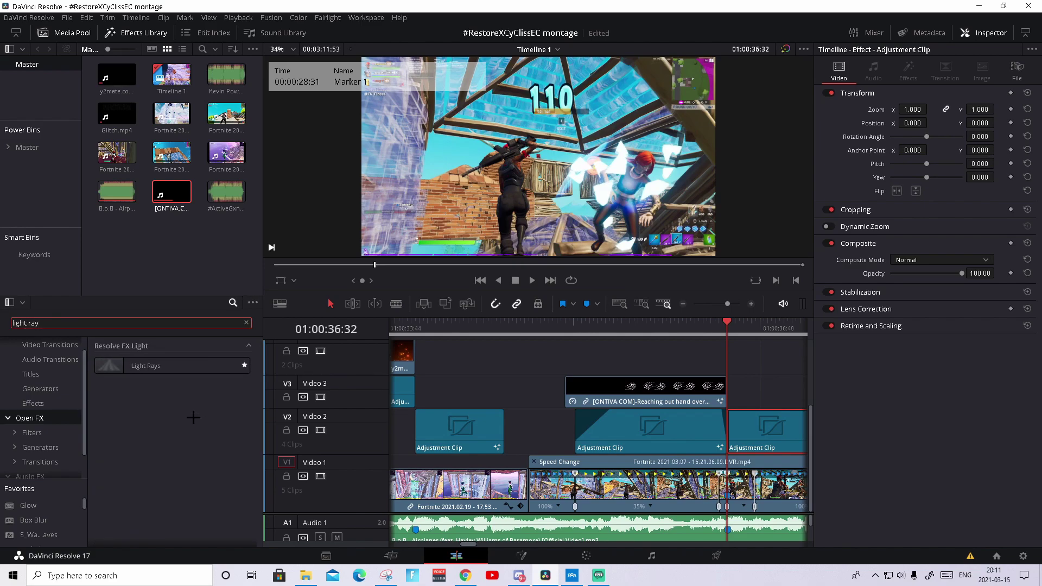
left_click_drag(163, 366, 782, 426)
Keyframe the Light Rays Source Threshold at 0.350 on 01:00:36:32 and at 1.000 on 01:00:36:52.
left_click(790, 326)
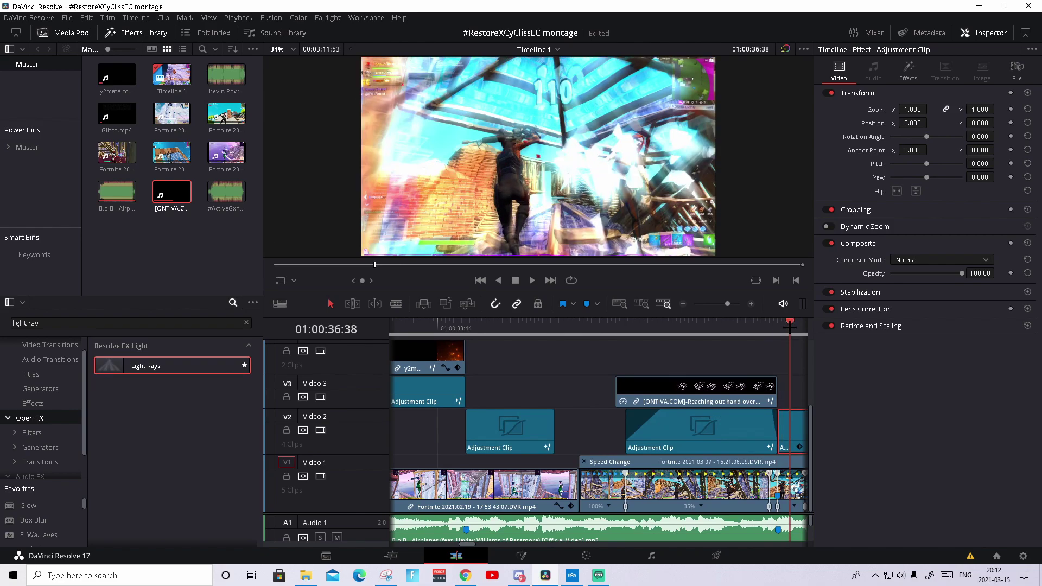
key("Up")
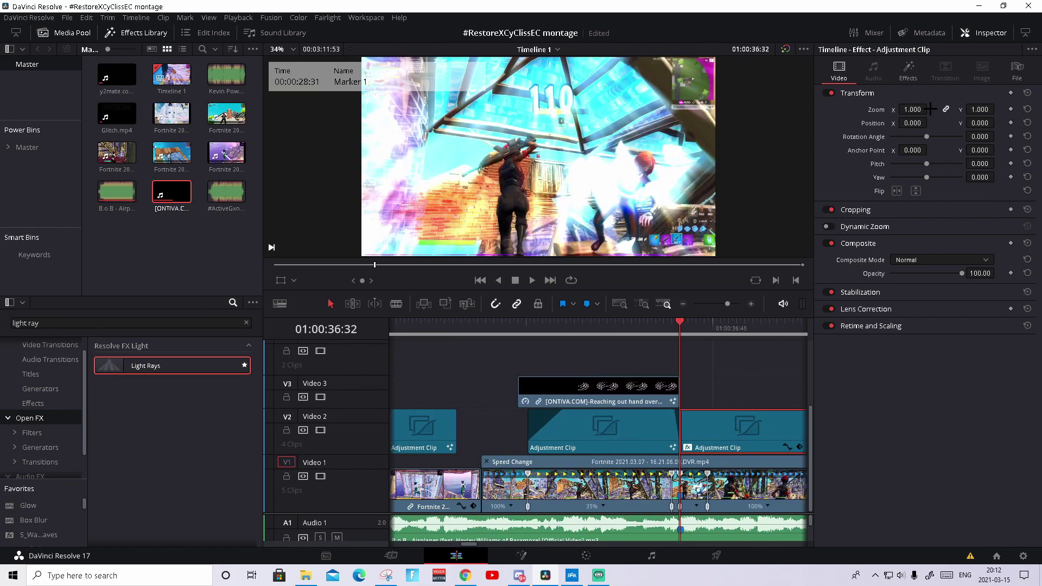
left_click(909, 70)
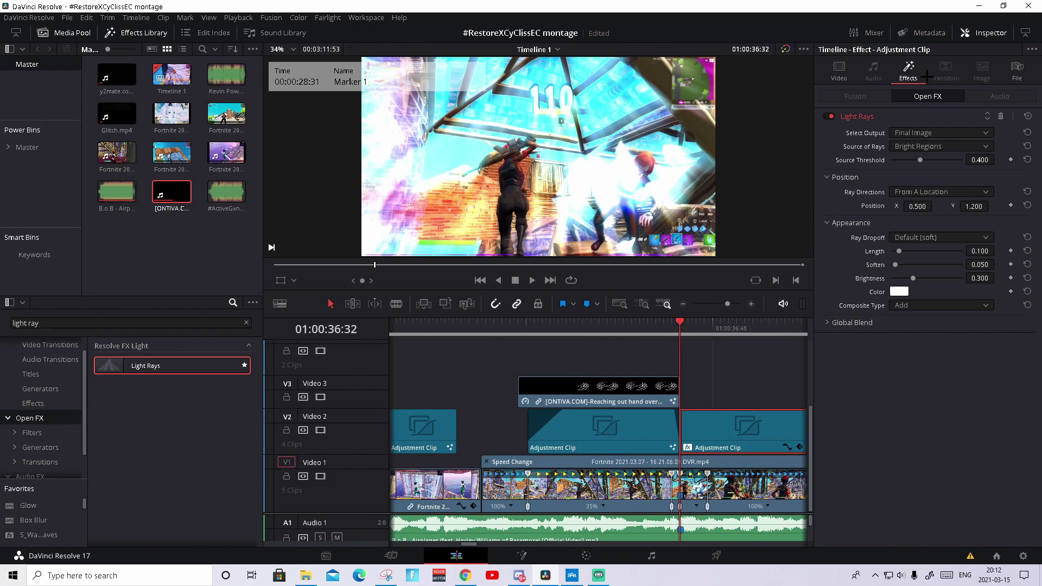
left_click(940, 161)
left_click_drag(941, 160, 916, 160)
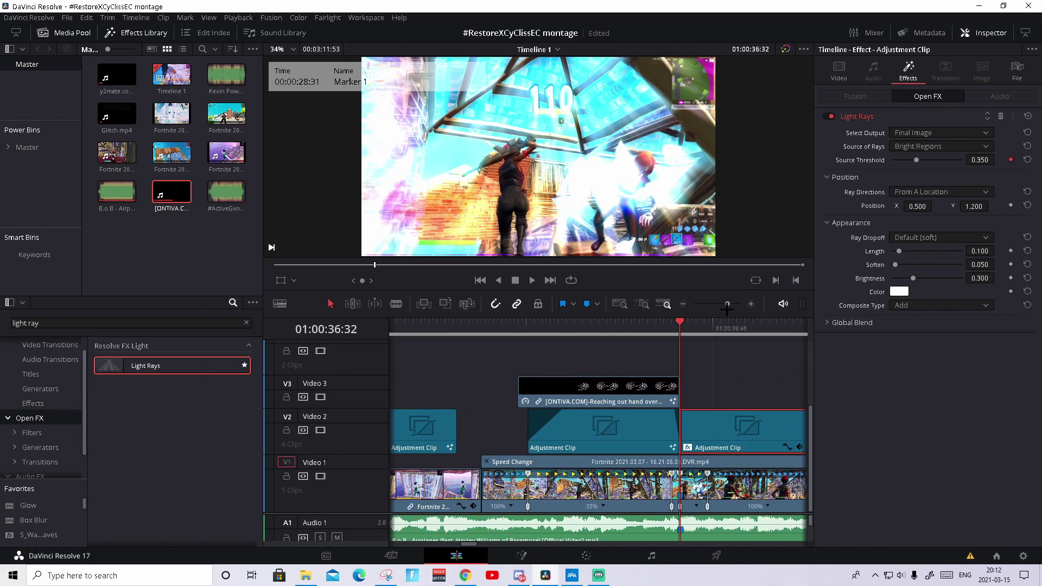
key("space")
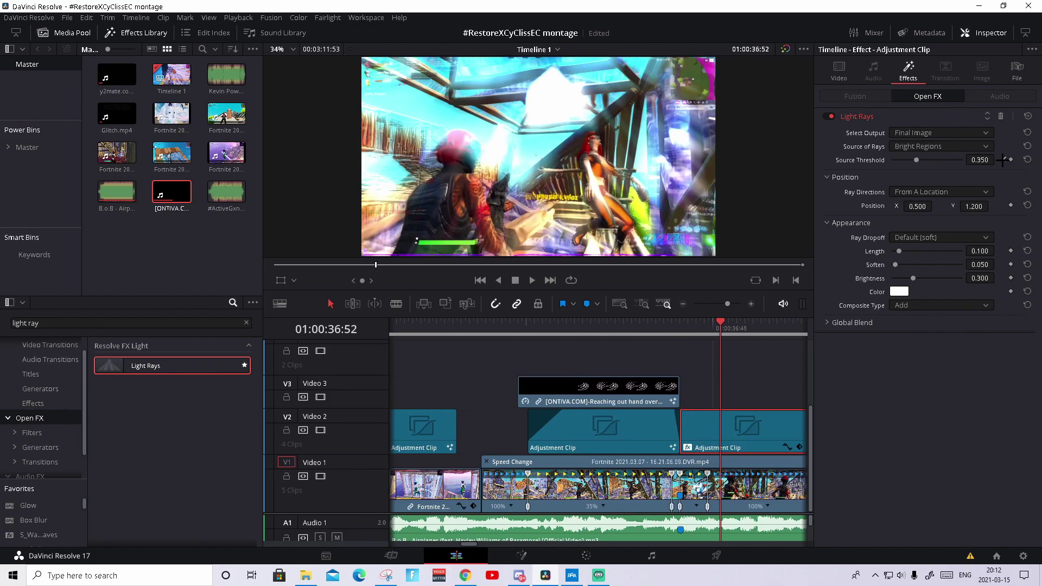
left_click_drag(917, 160, 998, 159)
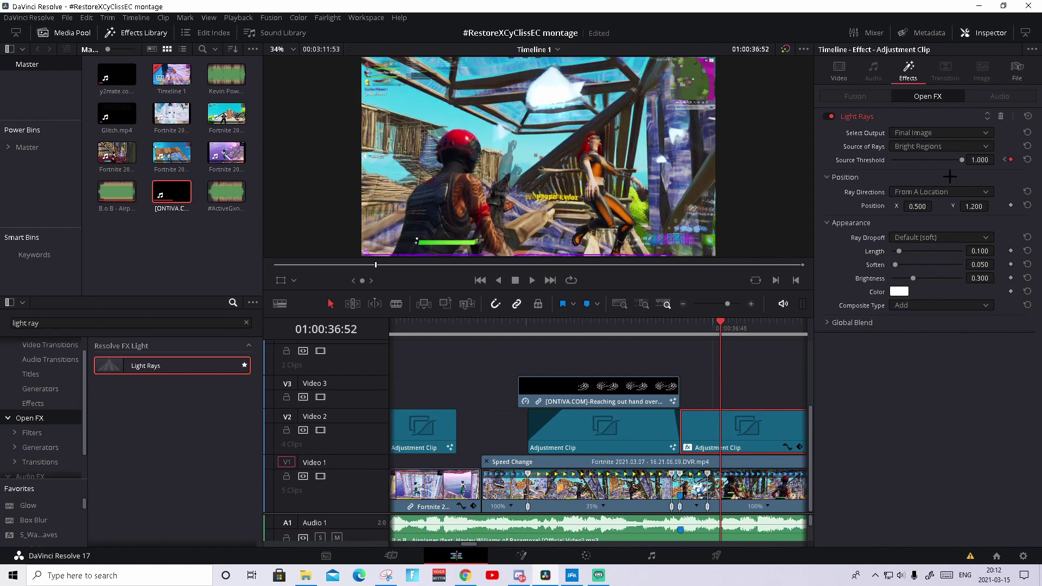
At 01:00:36:37, set the Light Rays Length to 0.139, Soften to 0.046 and Brightness to 0.536.
left_click_drag(721, 332, 690, 331)
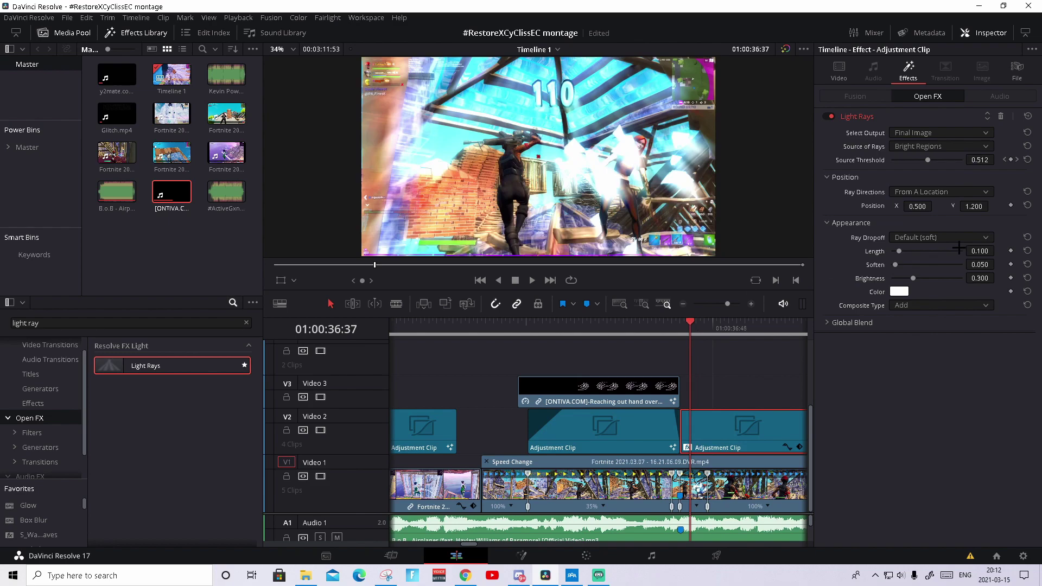
left_click_drag(979, 250, 998, 264)
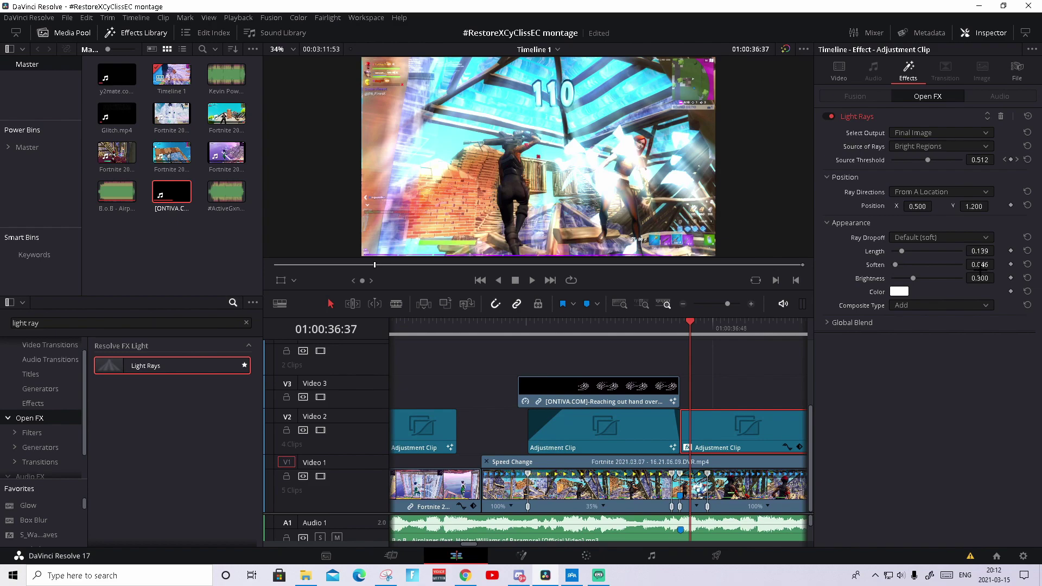
left_click_drag(980, 278, 998, 278)
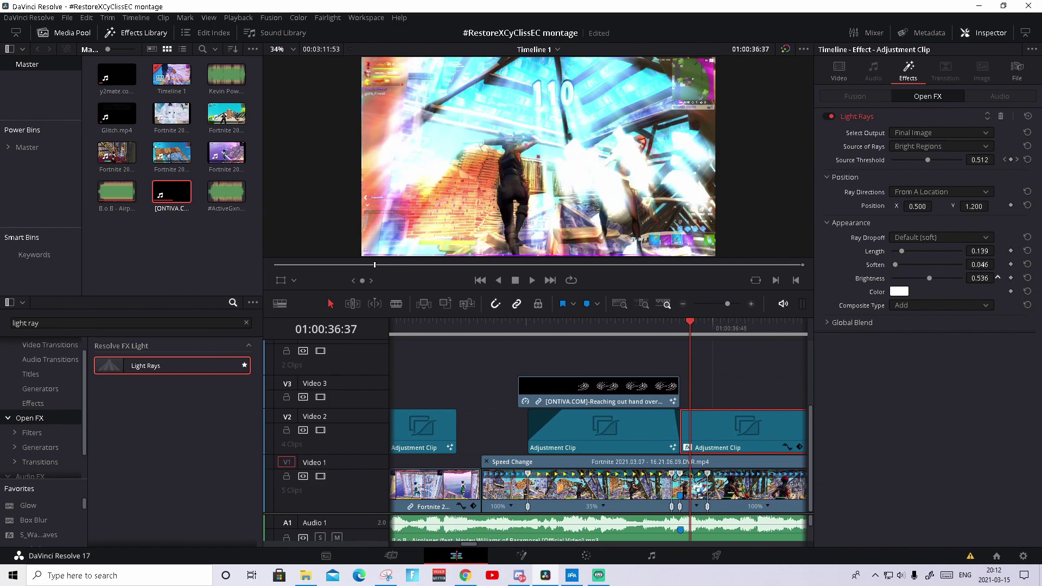
Place the Heavenly Music - Gaming Sound Effect (HD).mp3 clip on Audio 4 under the slow-motion section, directly after the y2mate clip.
key("space")
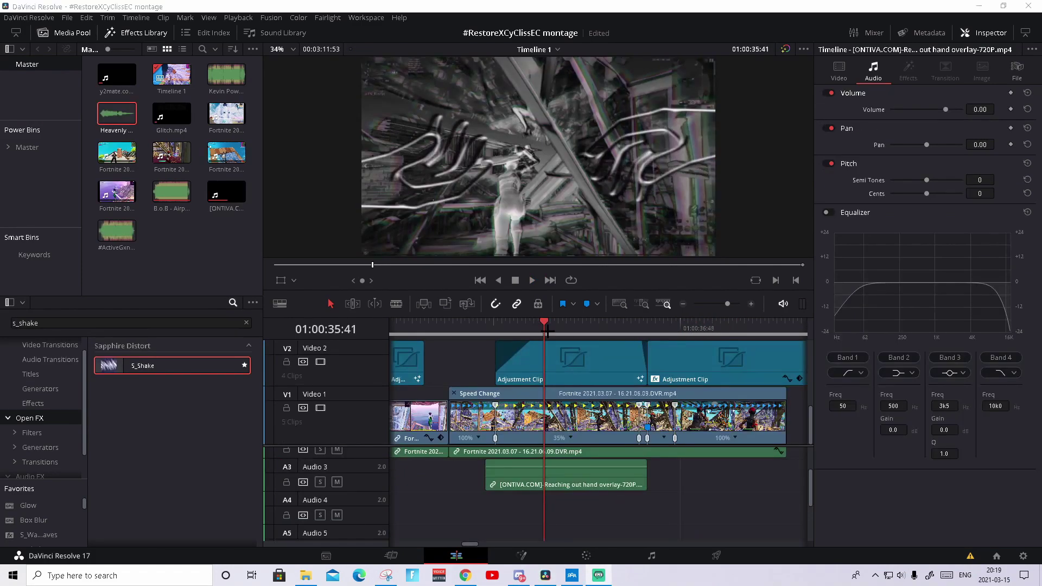
left_click_drag(545, 330, 552, 330)
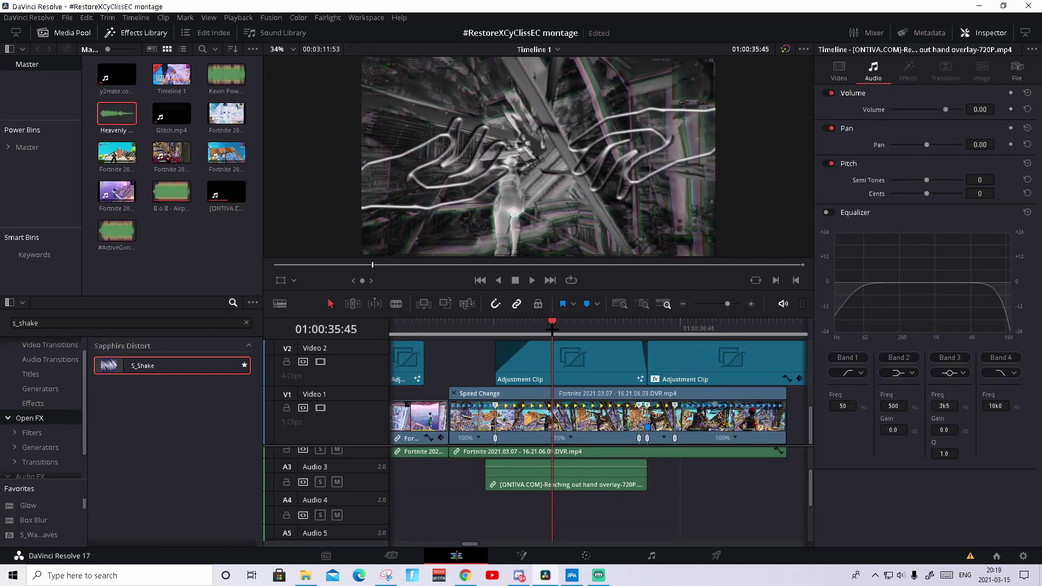
left_click_drag(728, 305, 725, 305)
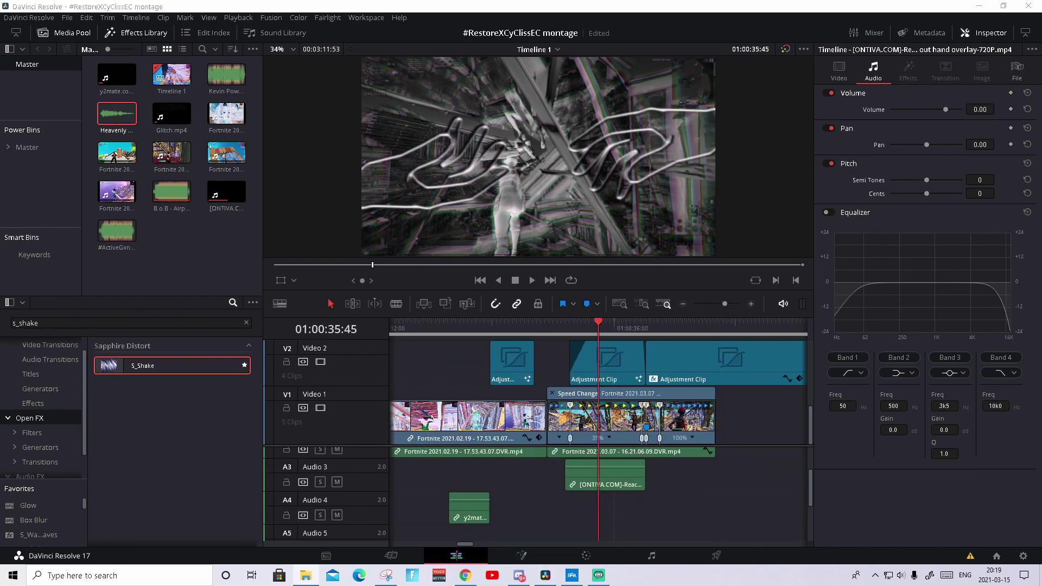
left_click_drag(1013, 404, 559, 485)
mouse_move(724, 304)
left_mouse_down()
mouse_move(705, 303)
mouse_move(724, 303)
left_mouse_up()
left_click_drag(666, 512, 626, 499)
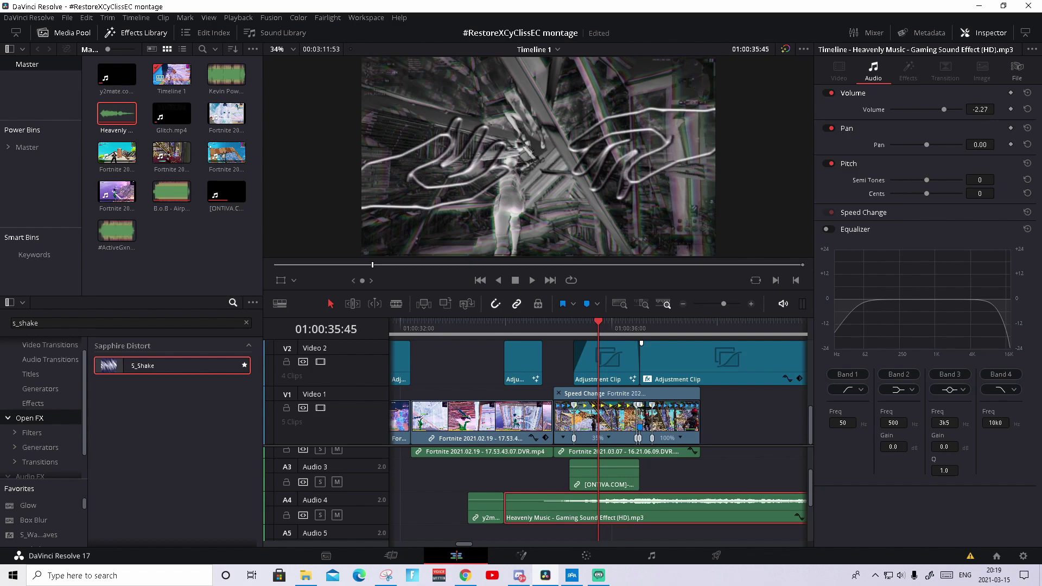
Cut the Heavenly Music sound effect off at the beat marker, 01:00:36:32, keeping only the part before the hit.
left_click(640, 332)
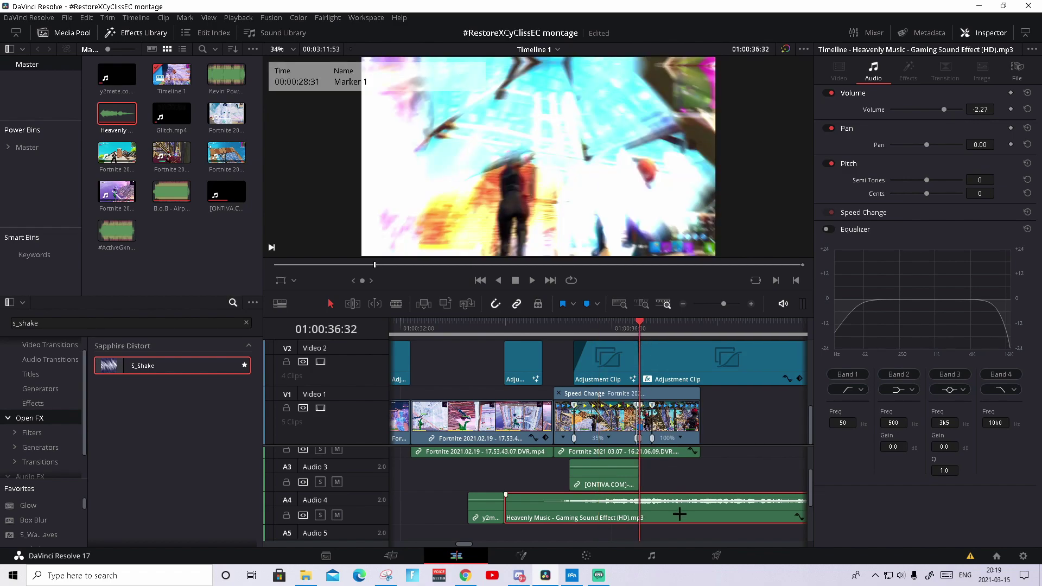
key("Right")
key("Right")
key("Left")
key("Left")
key("Left")
key("Left")
key("Right")
key("Right")
Play and step through the start of the slow-motion section from 01:00:35:12, checking the black-and-white fade and hand overlay against the sound effect.
left_click_drag(597, 325, 569, 325)
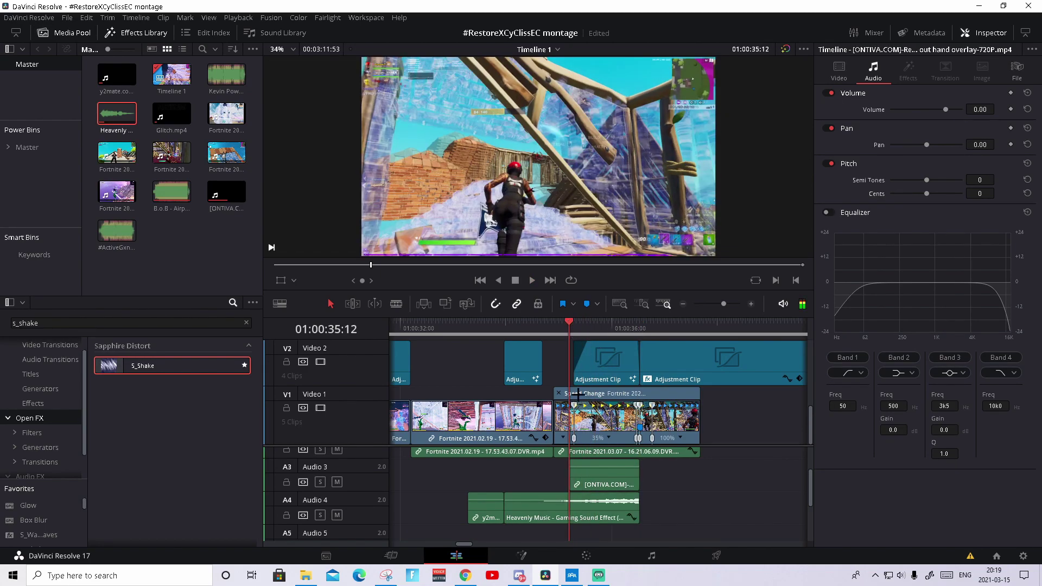
left_click(751, 304)
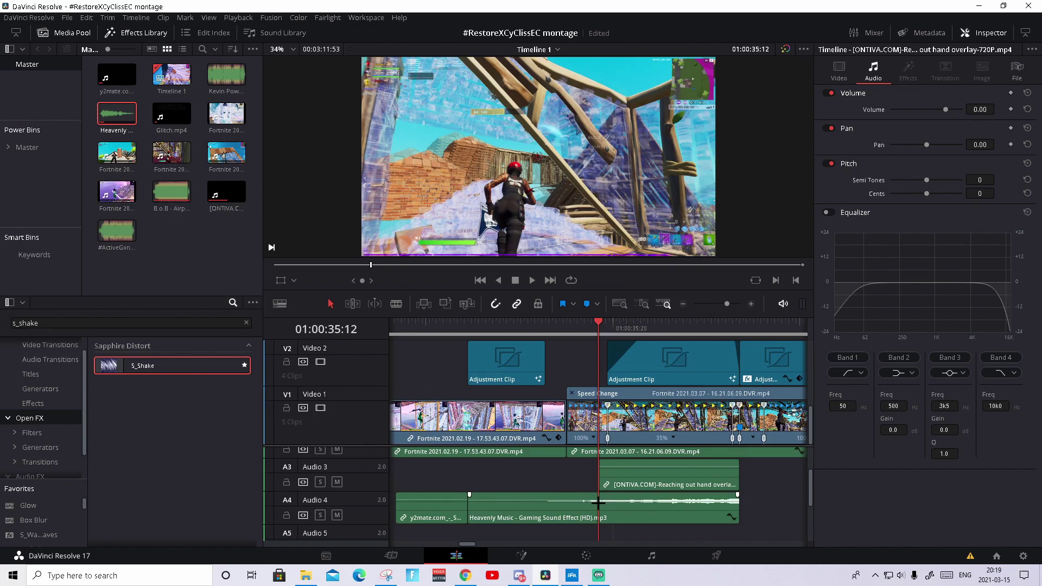
key("Right")
key("space")
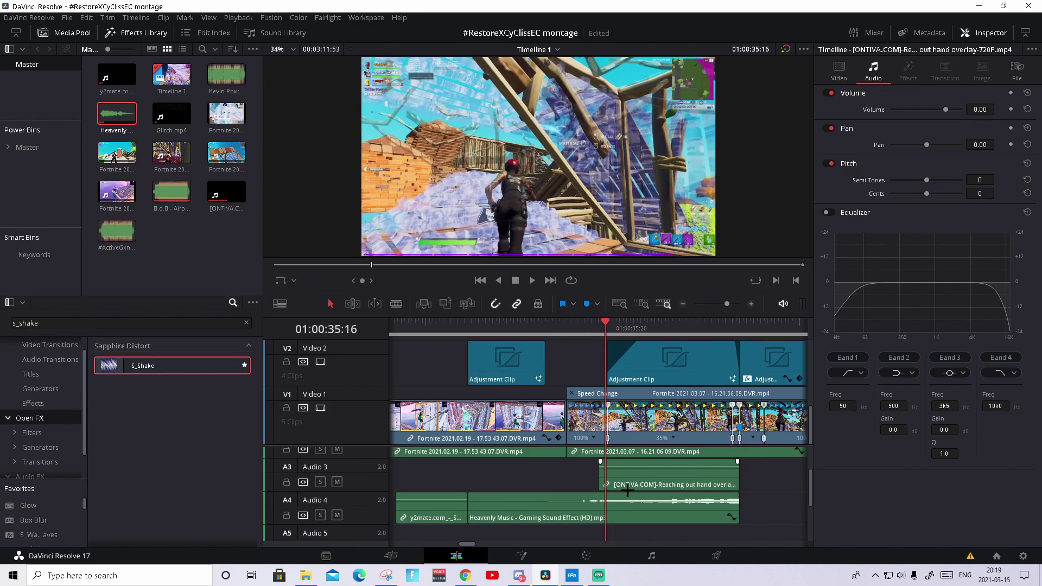
scroll(627, 491, "down", 1)
key("Left")
key("Left")
key("Left")
key("Left")
key("Left")
key("Left")
key("Left")
key("Left")
key("Left")
key("Left")
key("Left")
key("Left")
key("Left")
key("Left")
key("Left")
key("Left")
key("Left")
key("Left")
key("Left")
key("Left")
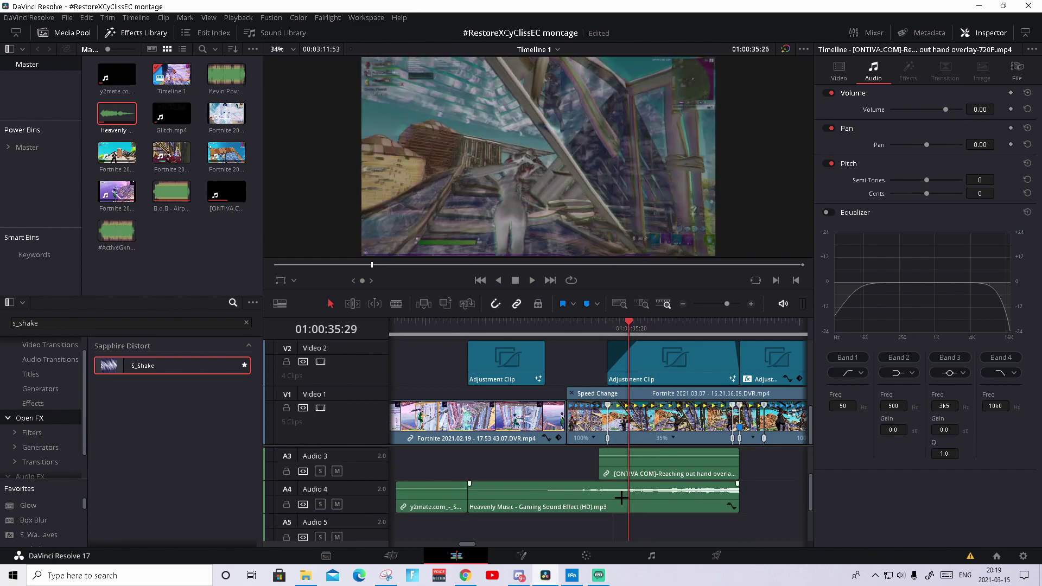
key("Right")
key("Right")
key("Right")
key("Right")
key("Right")
key("Right")
key("Right")
key("Right")
key("Right")
key("Right")
key("Right")
key("Right")
key("Right")
key("Right")
key("Right")
key("Left")
key("Left")
key("Left")
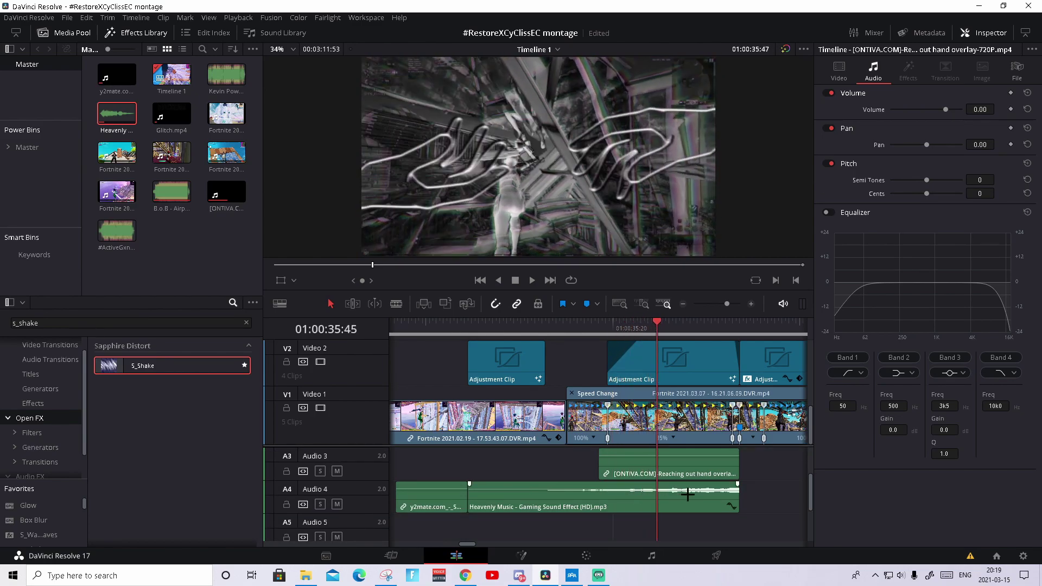
Examine how the hand overlay and Heavenly Music sound build up to the hit by stepping through and replaying the slow-motion section.
scroll(695, 505, "up", 2)
key("Right")
key("Right")
key("Right")
key("Right")
key("Right")
key("Right")
key("Right")
key("Right")
key("Left")
key("Left")
key("Left")
key("Left")
key("Left")
key("Left")
key("Left")
key("Left")
key("Left")
key("Left")
key("Right")
key("Right")
key("Right")
key("Right")
key("Right")
key("Right")
key("Right")
key("Right")
key("l")
left_click_drag(745, 325, 638, 318)
key("space")
key("k")
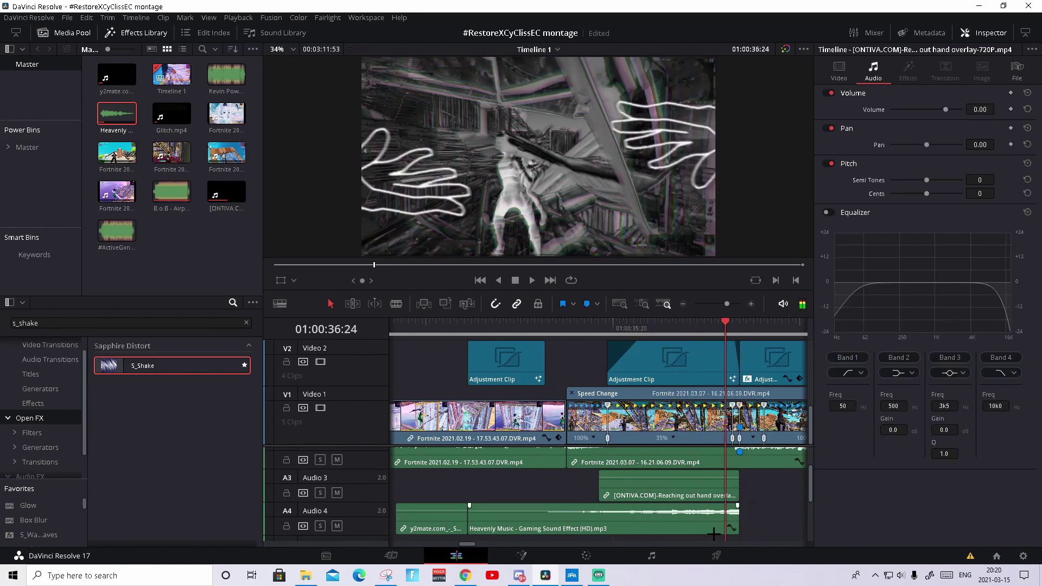